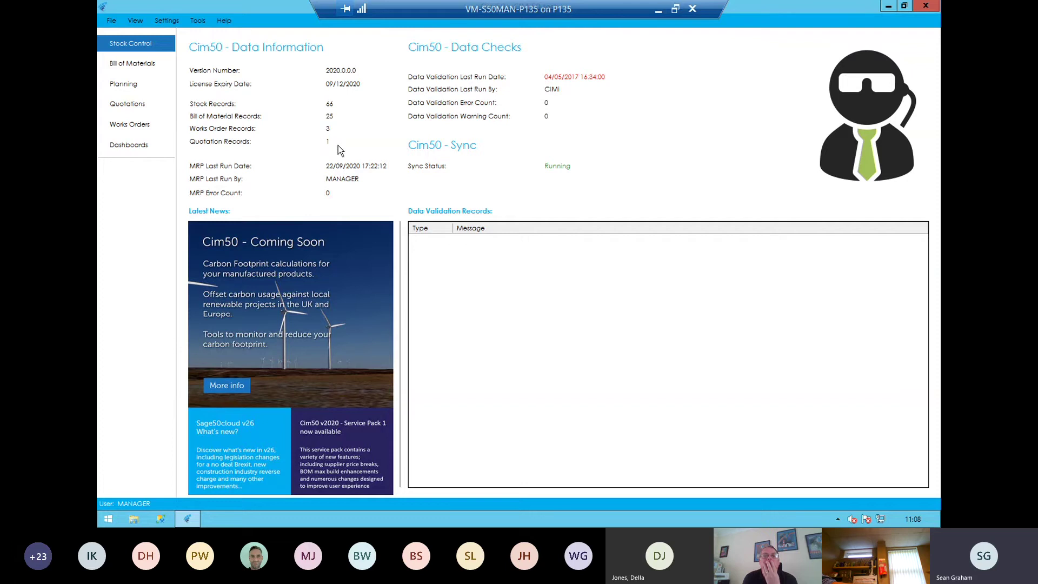
- Look over the Bill of Materials, Planning, Works Orders and Quotations record lists, and return to the stock list
{"action": "left_click", "coordinate": [582, 80]}
{"action": "left_click", "coordinate": [583, 80]}
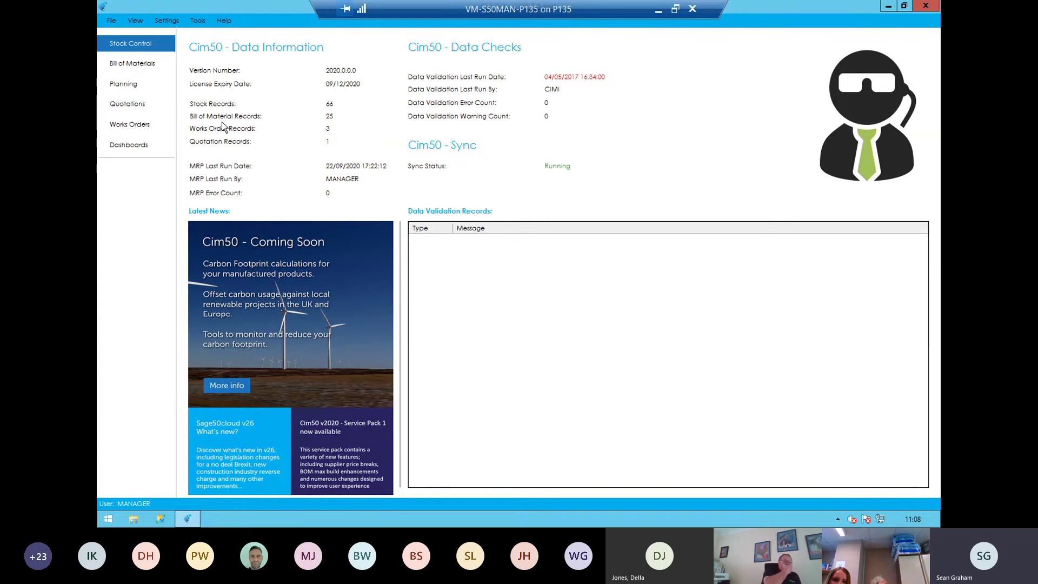
{"action": "left_click", "coordinate": [150, 72]}
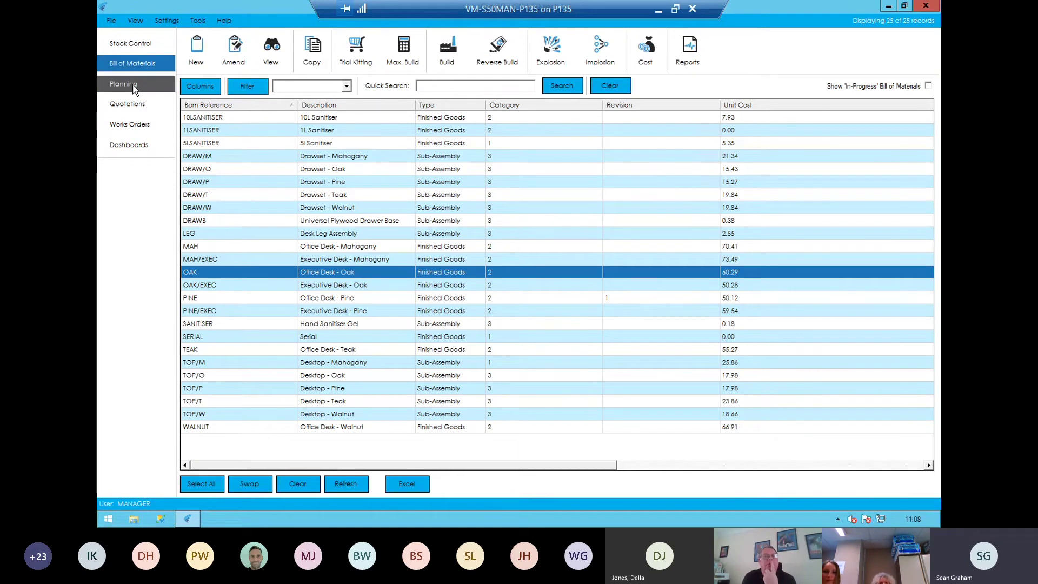
{"action": "left_click", "coordinate": [134, 86]}
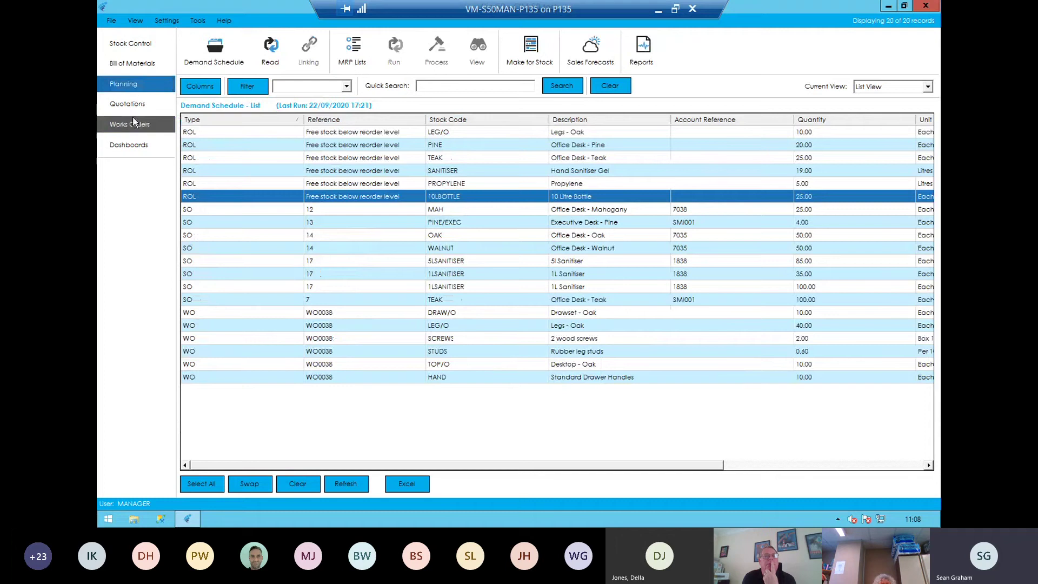
{"action": "left_click", "coordinate": [134, 124]}
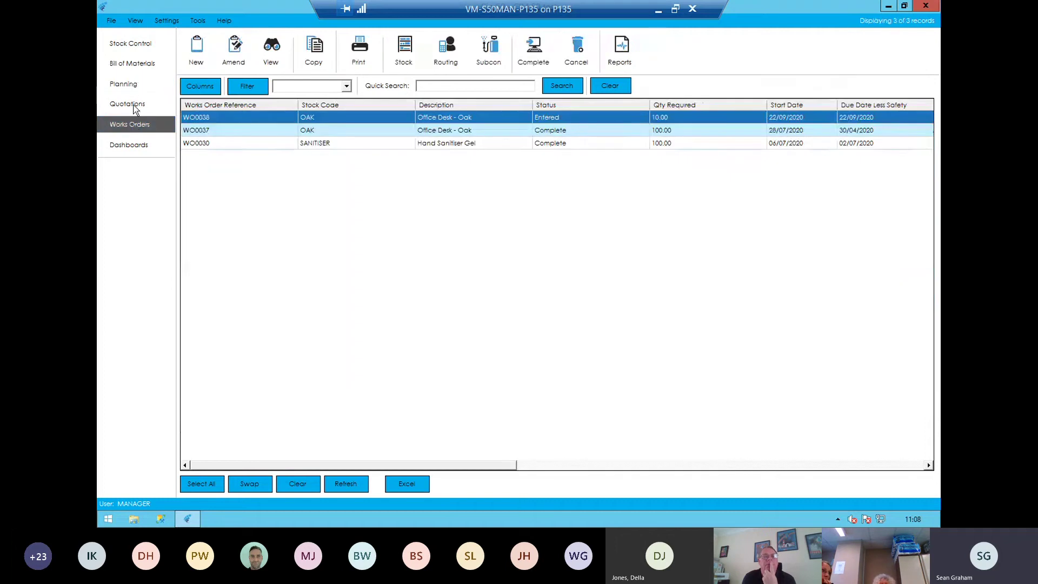
{"action": "left_click", "coordinate": [137, 51]}
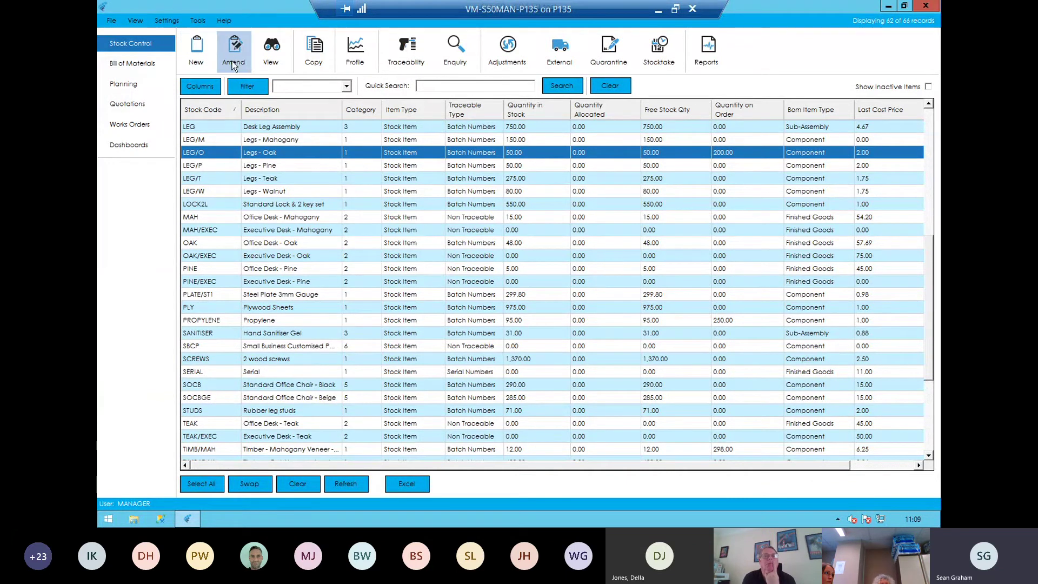
{"action": "left_click", "coordinate": [143, 65]}
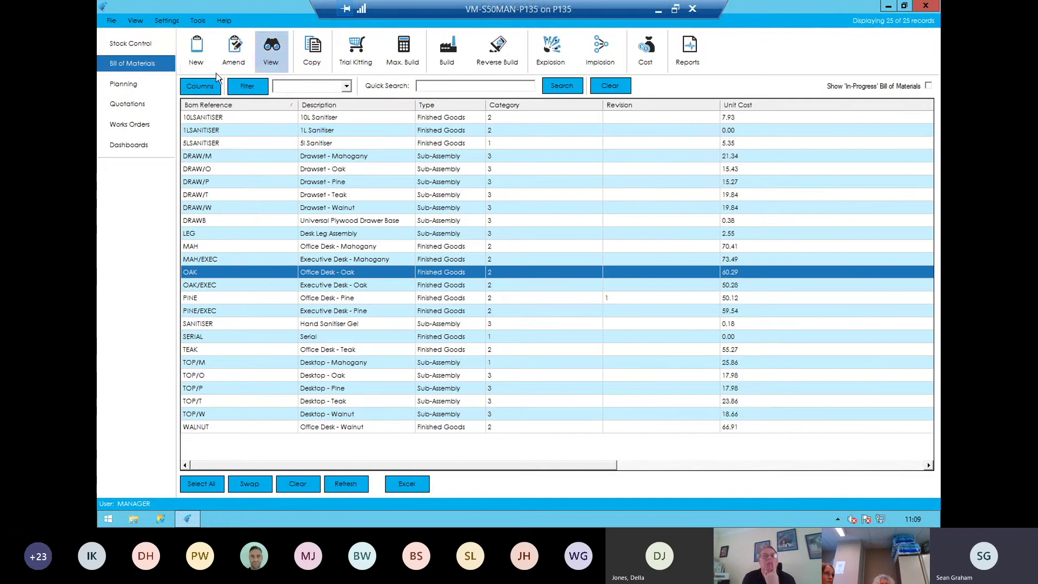
{"action": "left_click", "coordinate": [128, 103]}
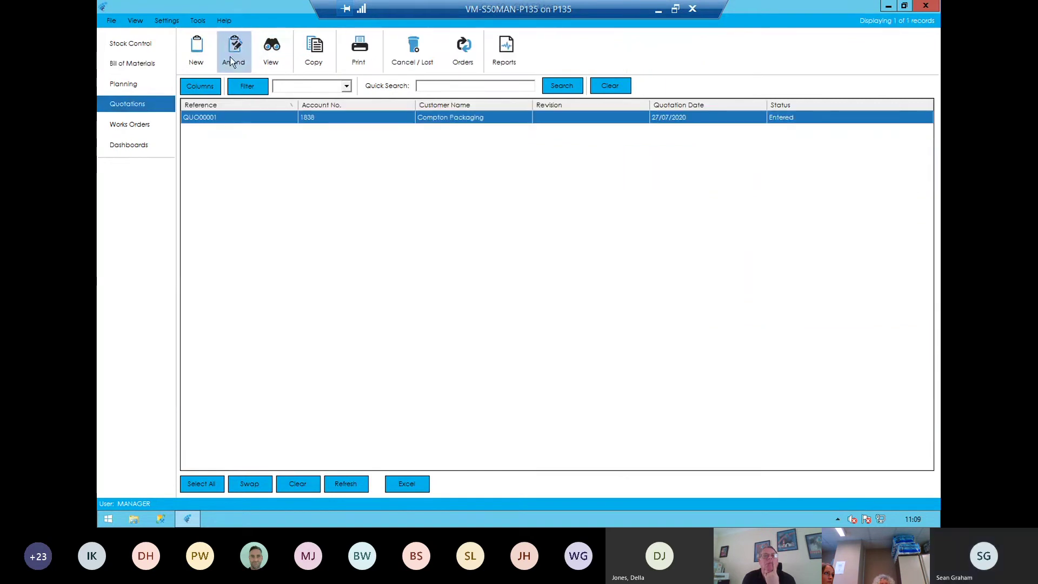
{"action": "left_click", "coordinate": [150, 132]}
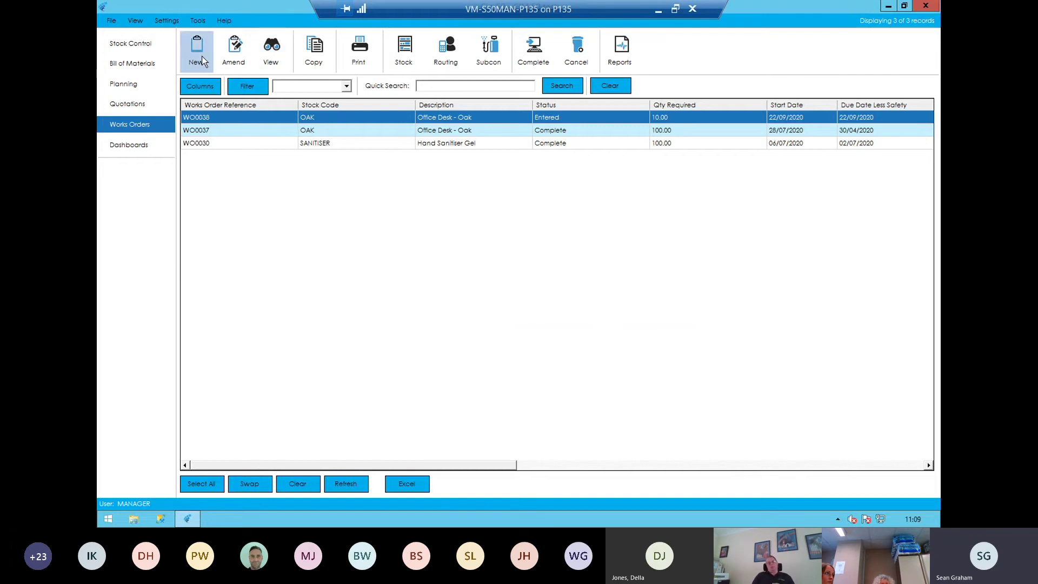
{"action": "left_click", "coordinate": [158, 44]}
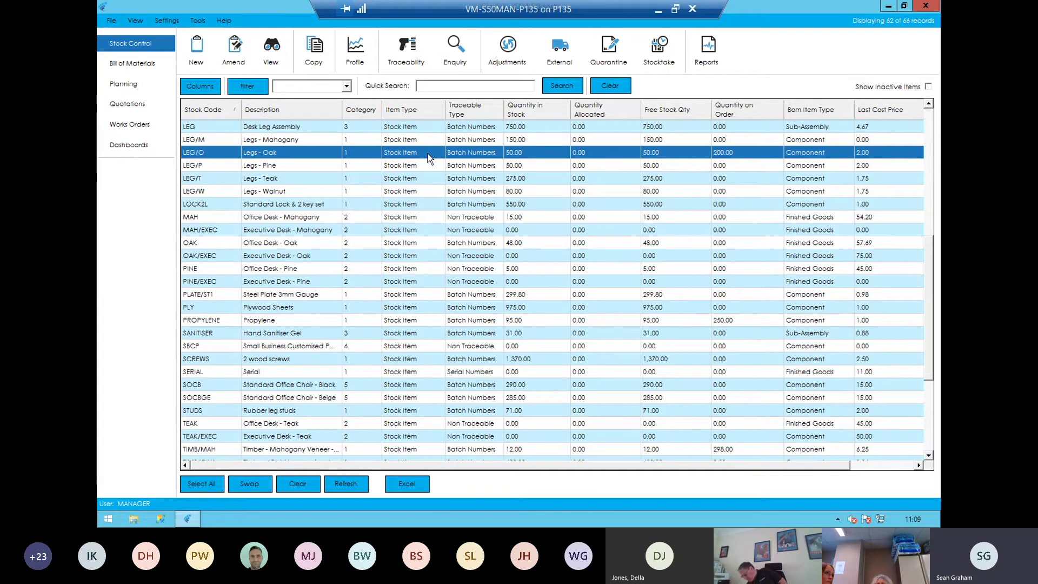
- Review the columns available for the stock list down to Weight, and close the column setup without applying changes
{"action": "left_click", "coordinate": [206, 91]}
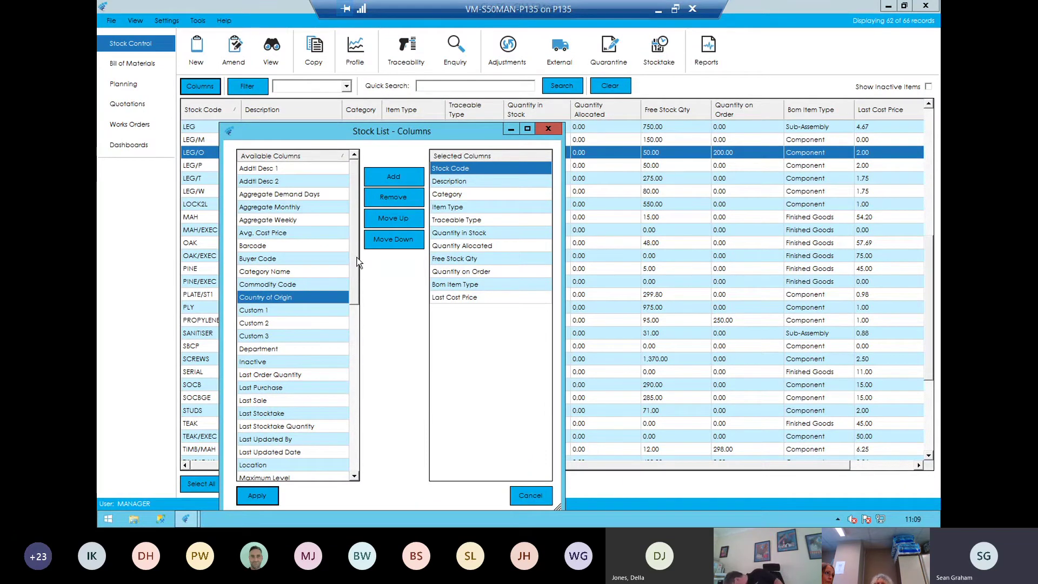
{"action": "left_click_drag", "start_coordinate": [358, 243], "coordinate": [355, 421]}
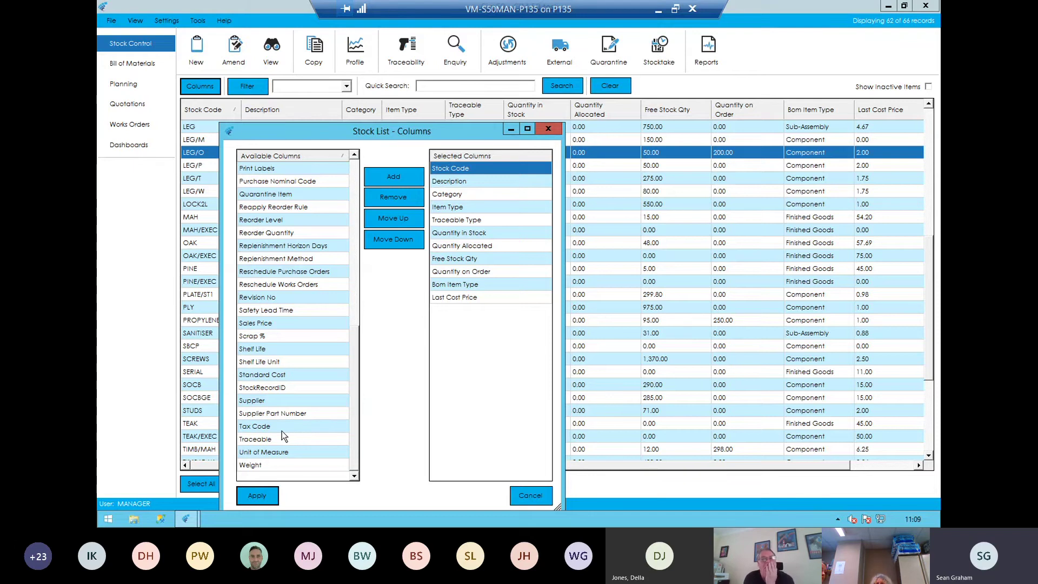
{"action": "key", "text": "ctrl"}
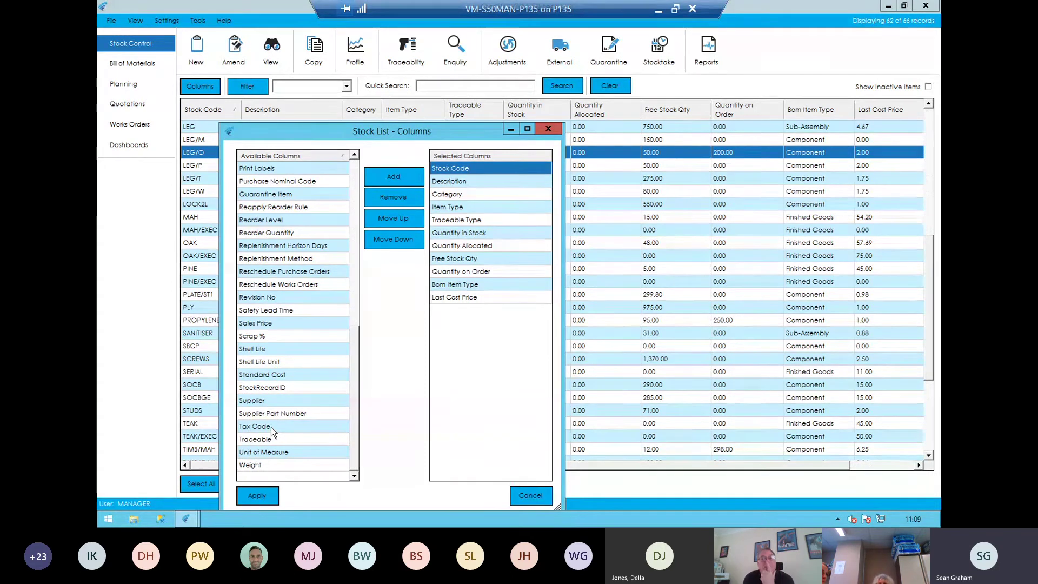
{"action": "left_click", "coordinate": [531, 496]}
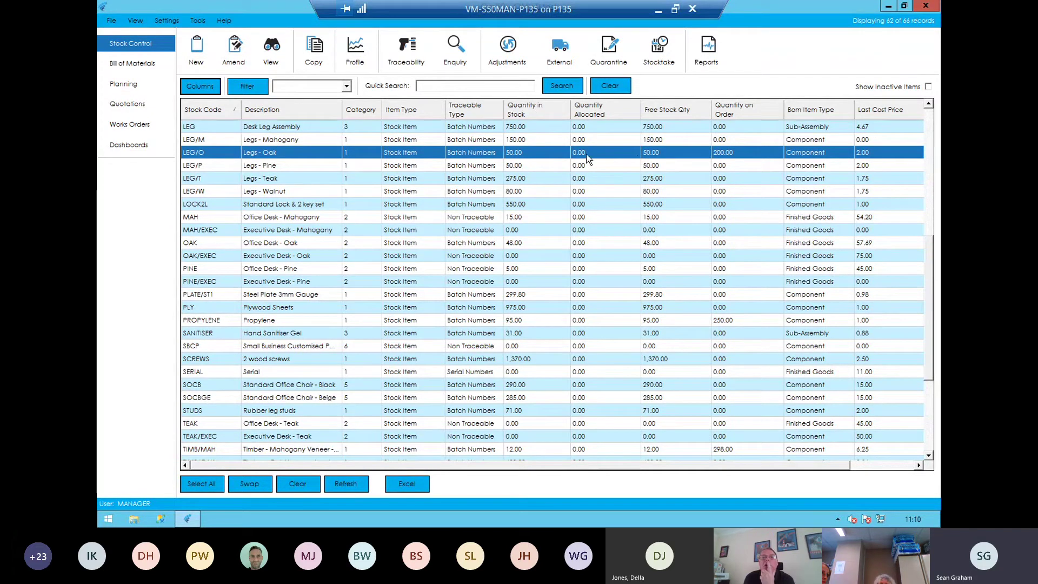
- Open the SCREWS stock record for amendment and reposition its window to examine the main details
{"action": "key", "text": "ctrl"}
{"action": "left_click", "coordinate": [374, 361]}
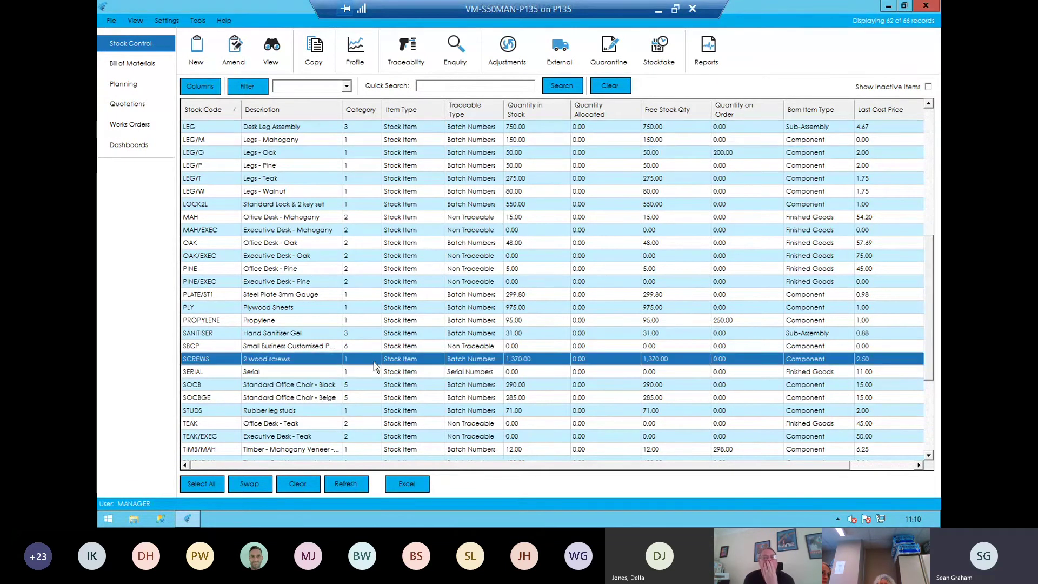
{"action": "left_click", "coordinate": [234, 57]}
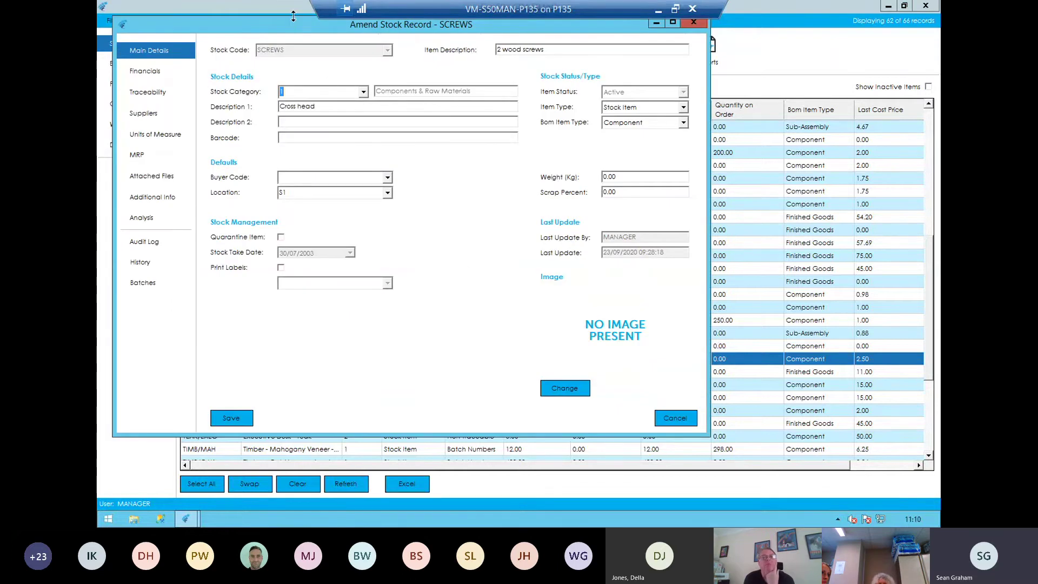
{"action": "left_click_drag", "start_coordinate": [293, 18], "coordinate": [462, 50]}
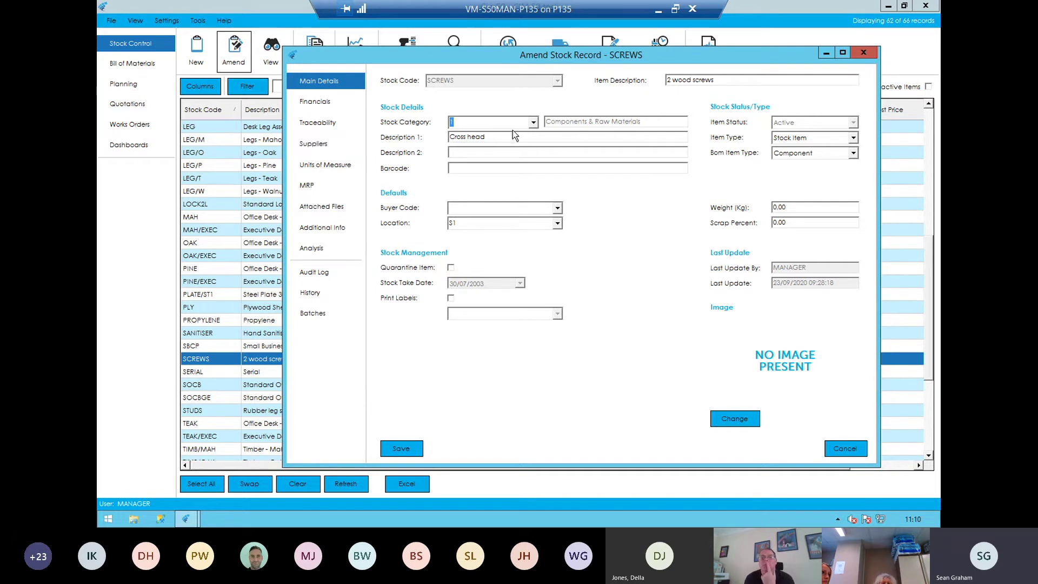
- Examine the SCREWS record's financial defaults and its traceability type, batch number format and shelf life settings
{"action": "left_click", "coordinate": [315, 102]}
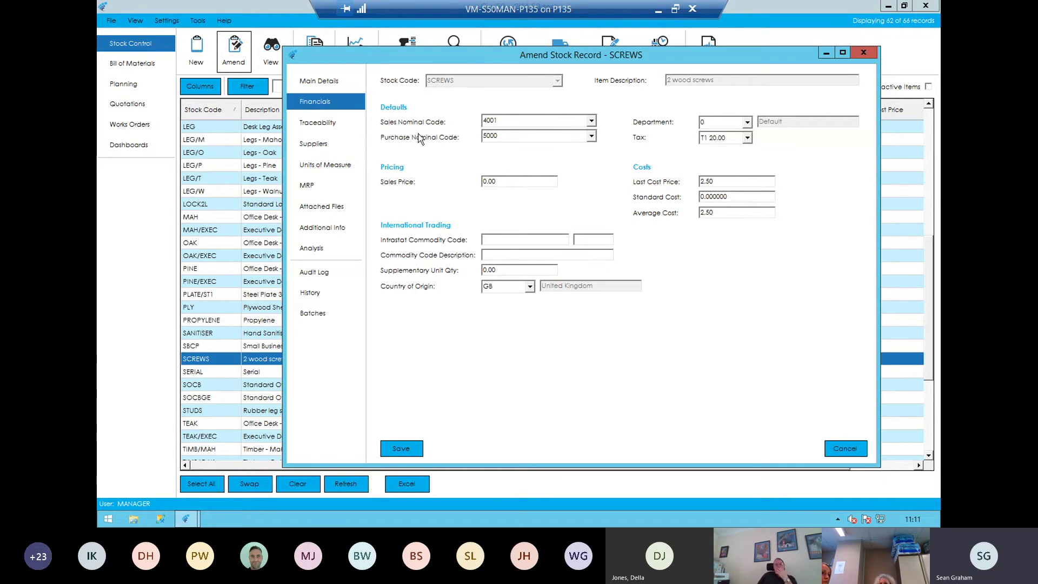
{"action": "left_click", "coordinate": [316, 126]}
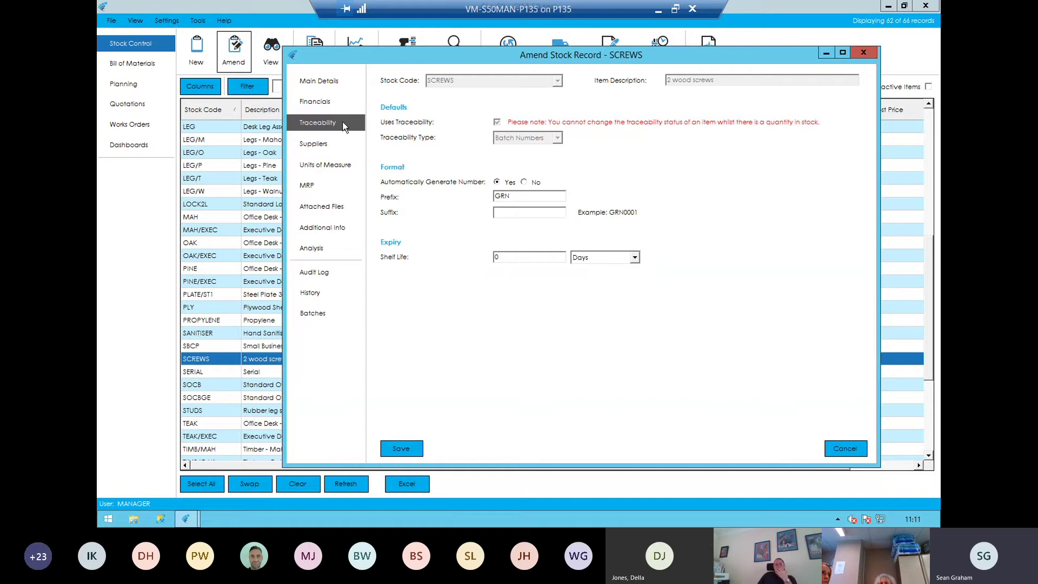
{"action": "left_click", "coordinate": [502, 124]}
{"action": "left_click", "coordinate": [502, 124]}
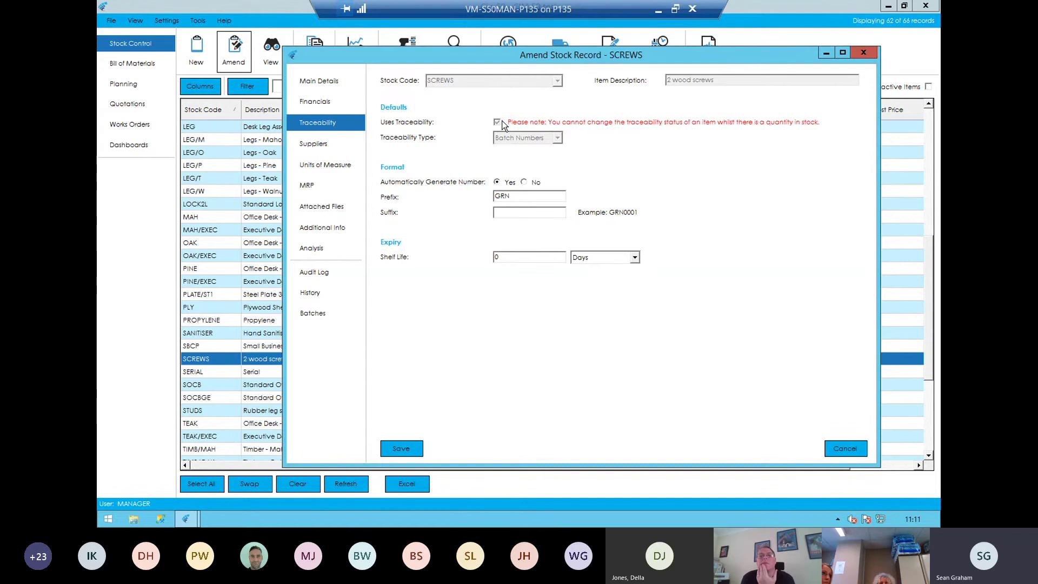
{"action": "left_click", "coordinate": [542, 138]}
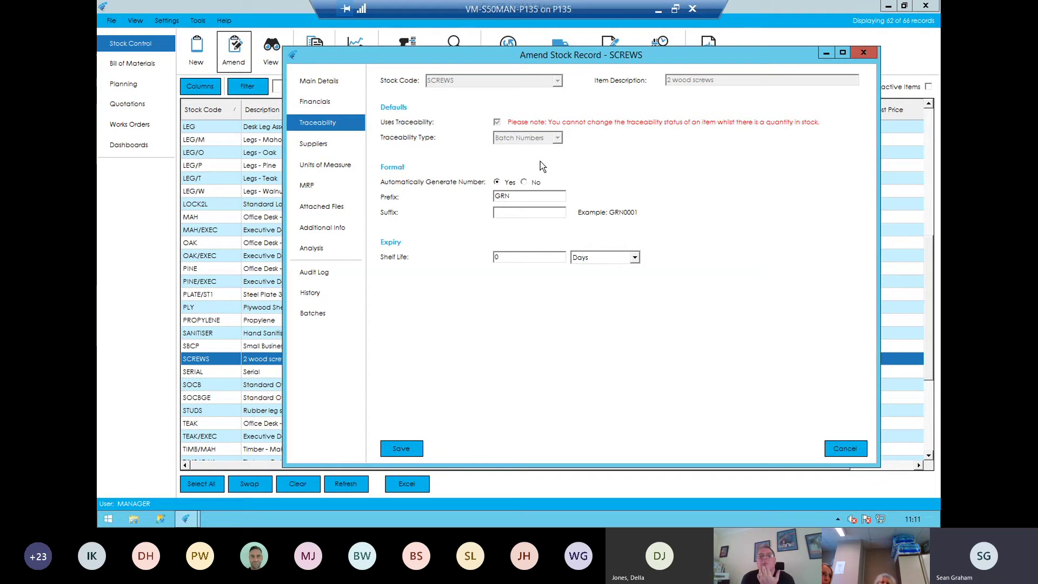
{"action": "left_click", "coordinate": [530, 195]}
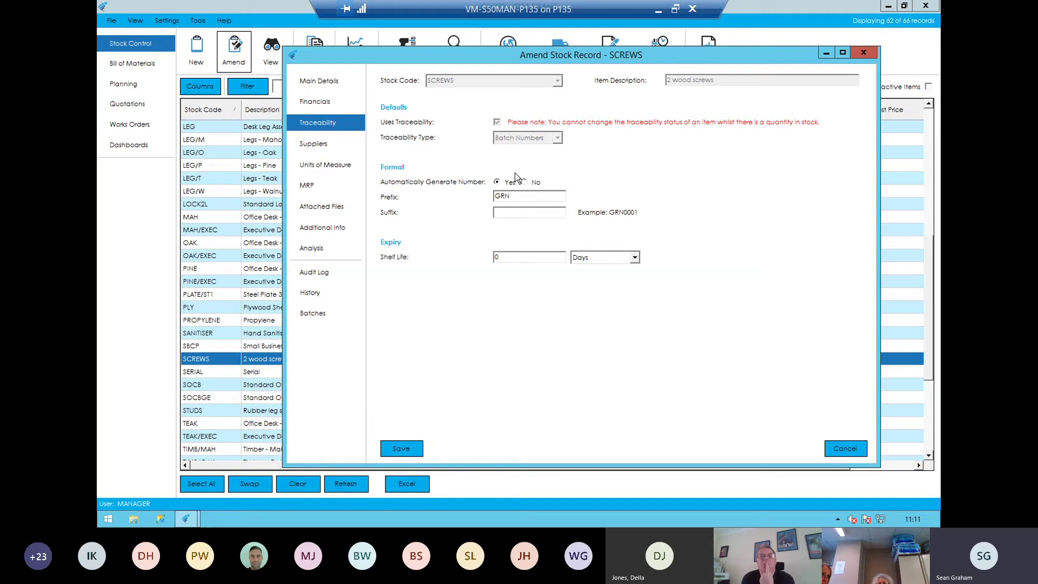
- Review the suppliers, units of measure, MRP settings and attached files of the SCREWS record
{"action": "left_click", "coordinate": [343, 146]}
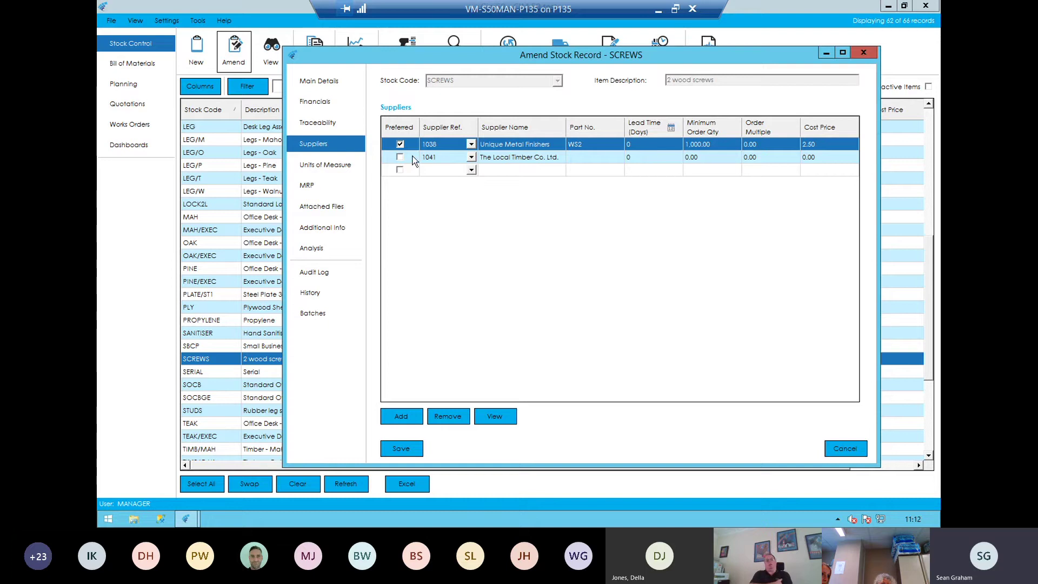
{"action": "left_click", "coordinate": [335, 161]}
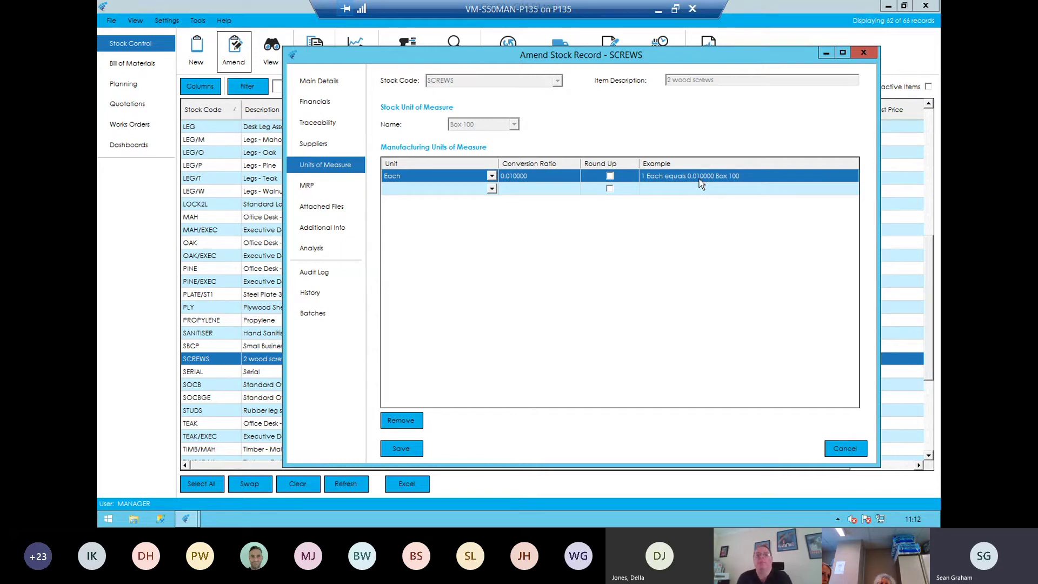
{"action": "left_click", "coordinate": [328, 187]}
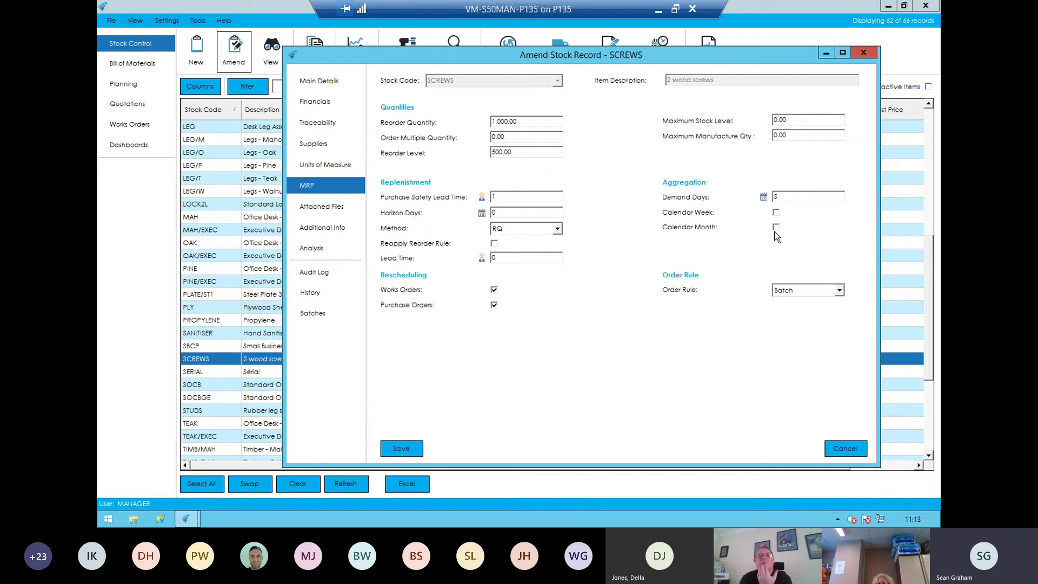
{"action": "left_click", "coordinate": [322, 208]}
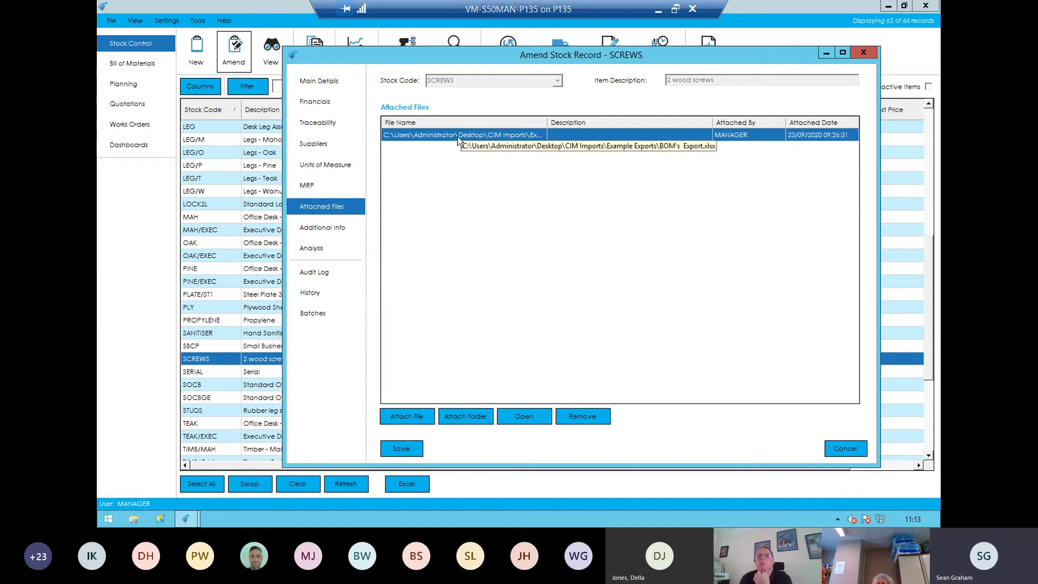
- Examine the SCREWS record's additional information, including the web description field
{"action": "left_click", "coordinate": [339, 227]}
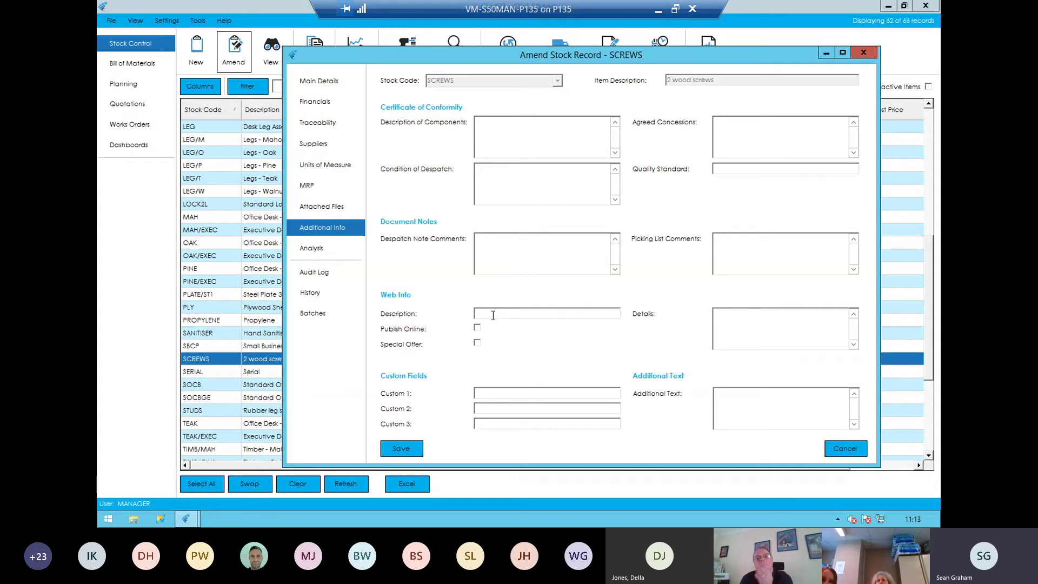
{"action": "left_click", "coordinate": [493, 315]}
{"action": "left_click", "coordinate": [495, 315]}
{"action": "left_click", "coordinate": [495, 315]}
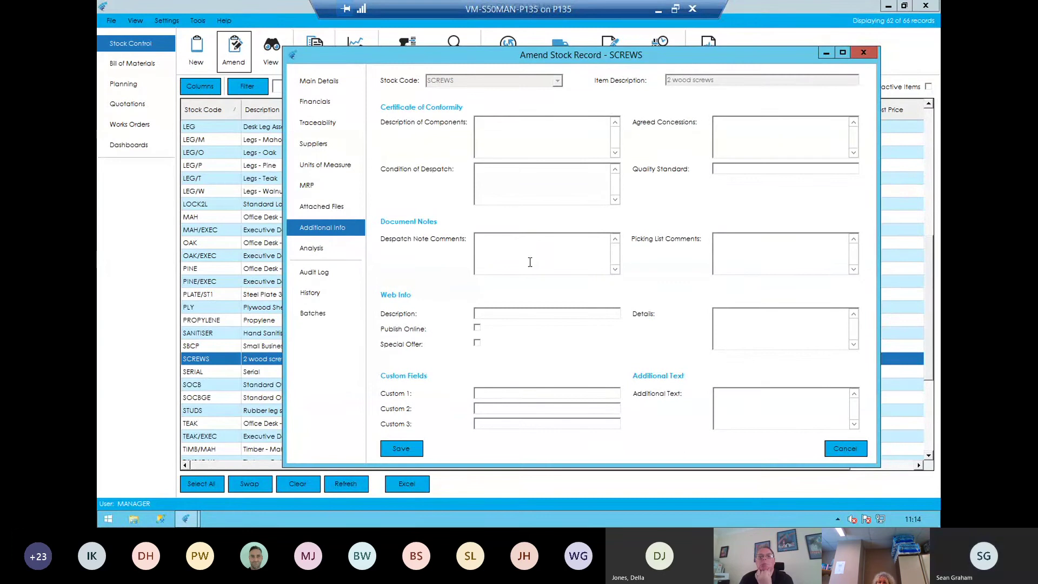
- Check the SCREWS record's analysis information and the sales nominal code change in its audit log
{"action": "left_click", "coordinate": [321, 252]}
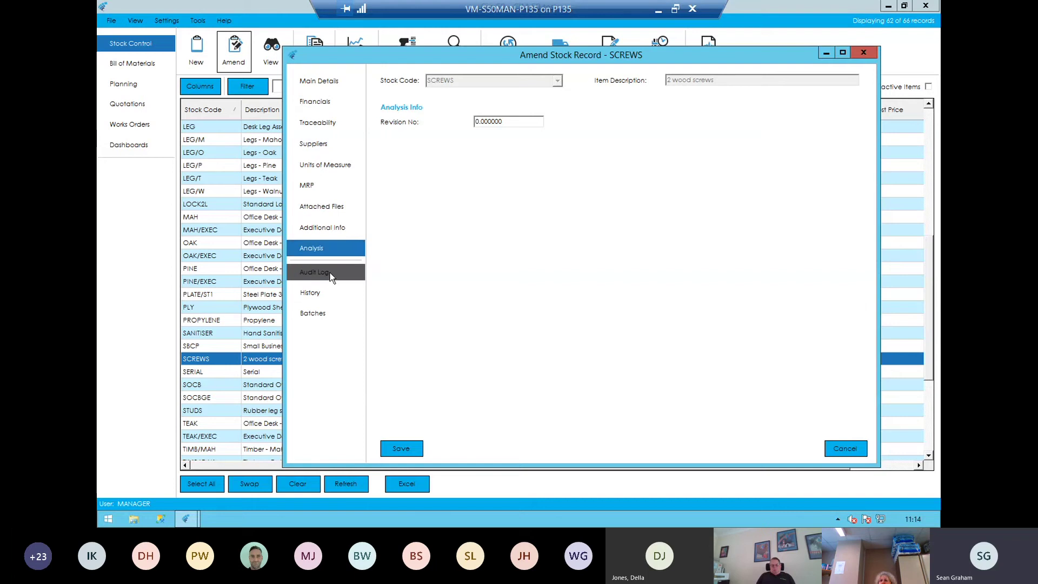
{"action": "left_click", "coordinate": [330, 273]}
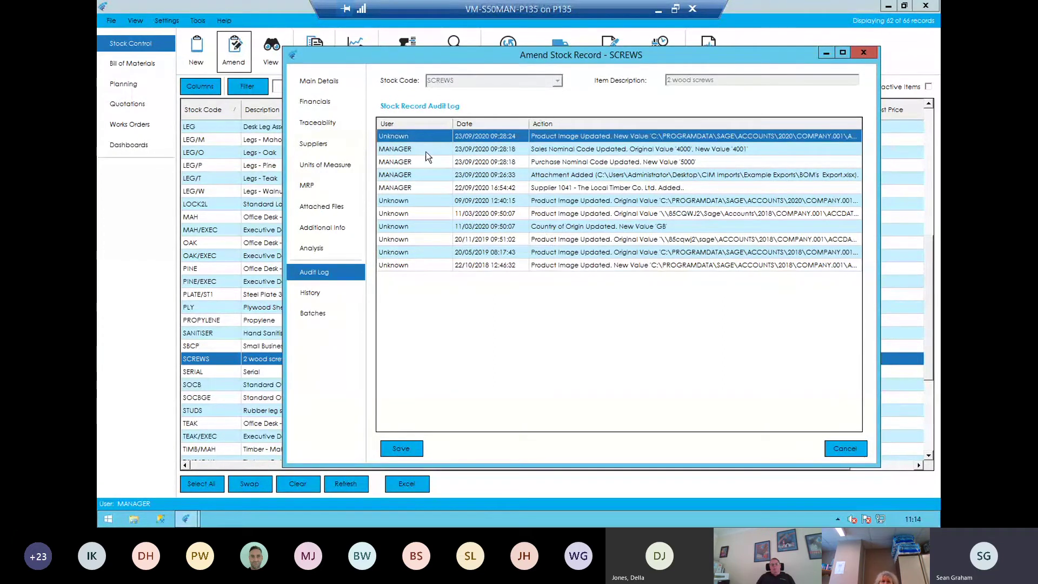
{"action": "left_click", "coordinate": [430, 151]}
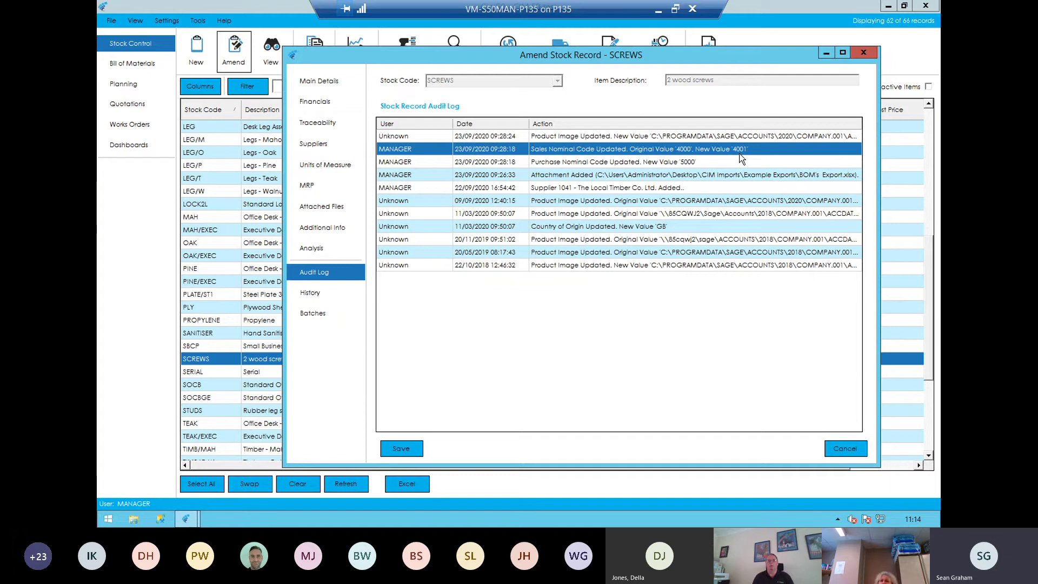
- Review the SCREWS transaction history and the details of its Opening batch, and close the record without saving
{"action": "left_click", "coordinate": [311, 292]}
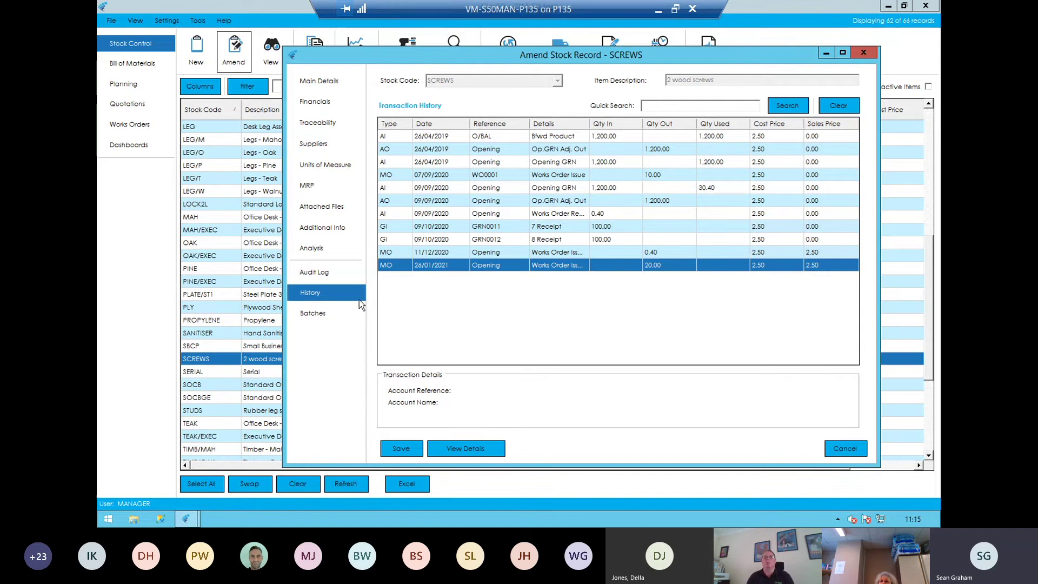
{"action": "left_click", "coordinate": [322, 318]}
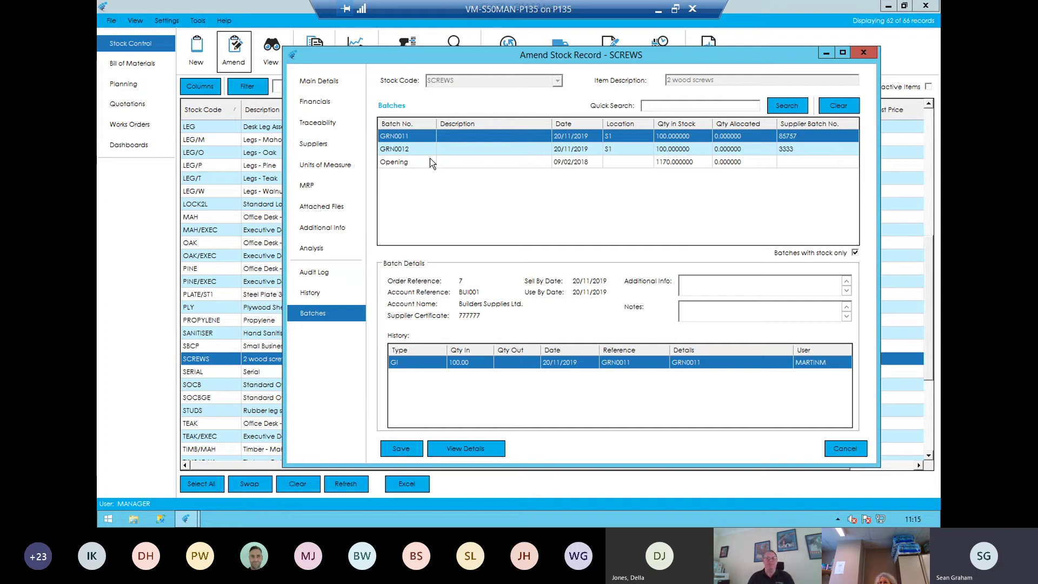
{"action": "left_click", "coordinate": [575, 161]}
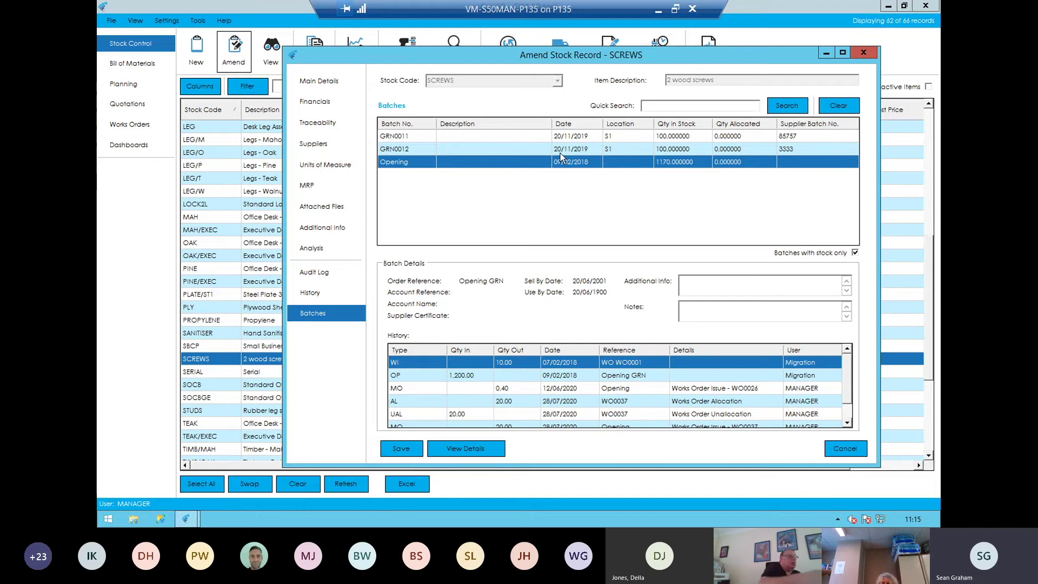
{"action": "left_click", "coordinate": [845, 448]}
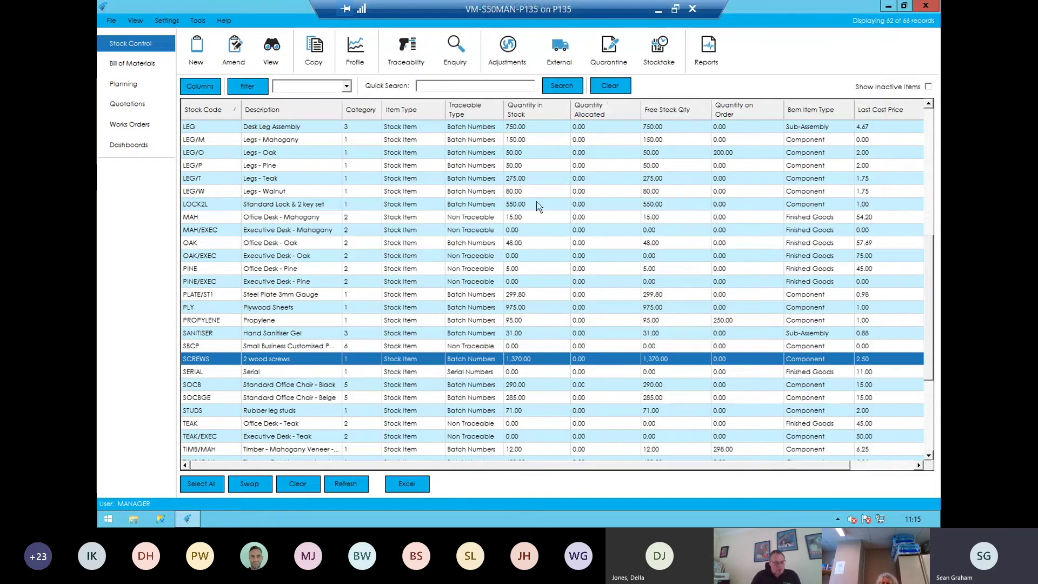
- Add the Qty Allocated column to the batch list of the stock traceability enquiry, check the batches and close the enquiry
{"action": "left_click", "coordinate": [415, 58]}
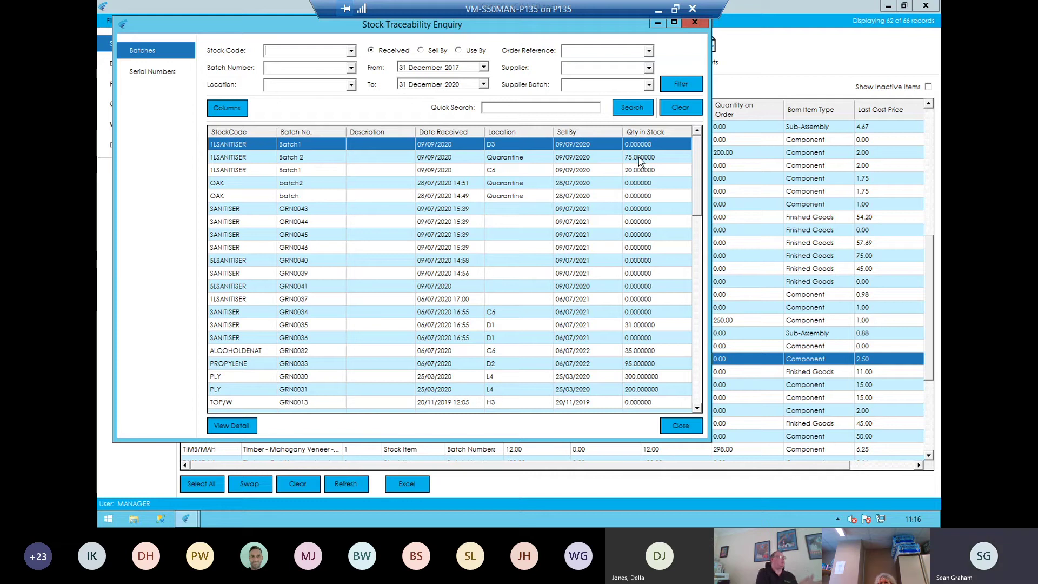
{"action": "left_click", "coordinate": [232, 112]}
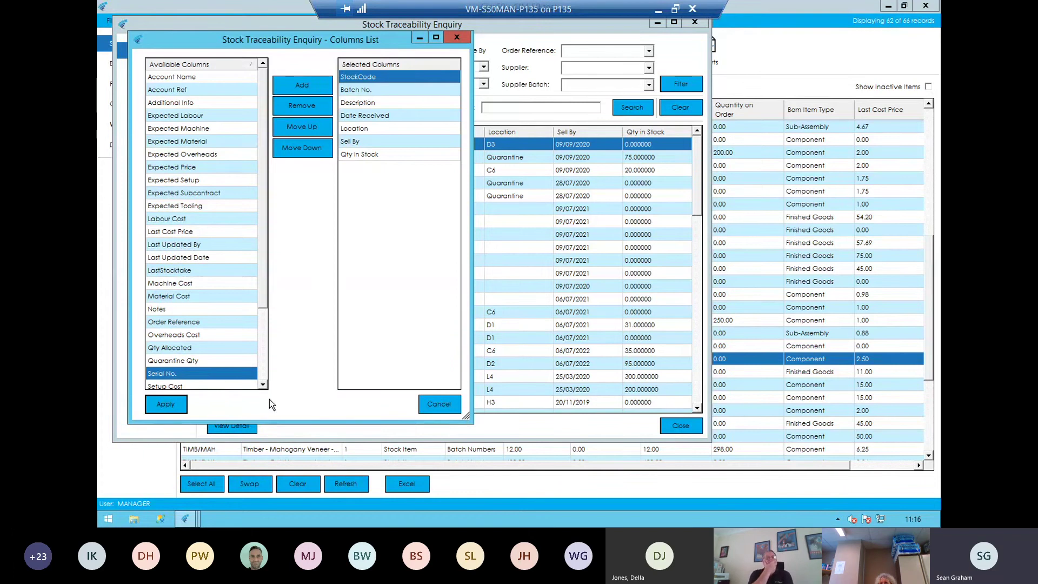
{"action": "left_click", "coordinate": [262, 384]}
{"action": "left_click", "coordinate": [262, 384]}
{"action": "left_click", "coordinate": [263, 384]}
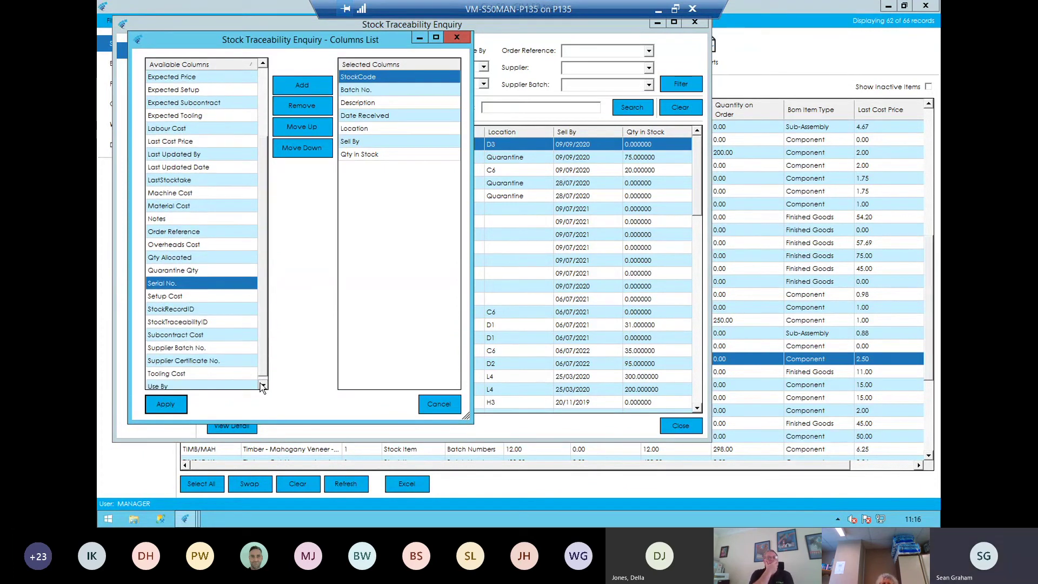
{"action": "left_click", "coordinate": [262, 385]}
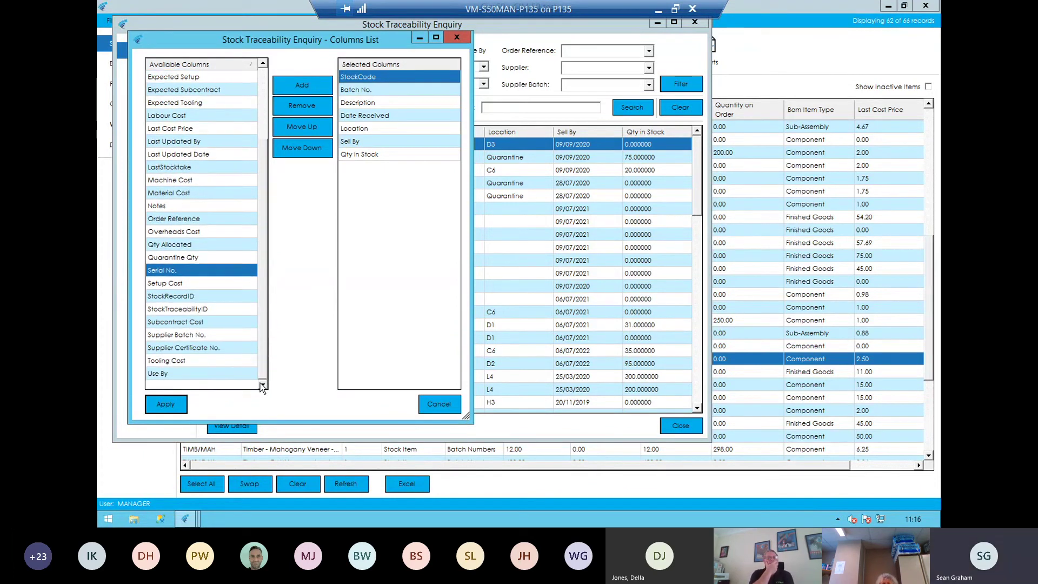
{"action": "left_click", "coordinate": [200, 246]}
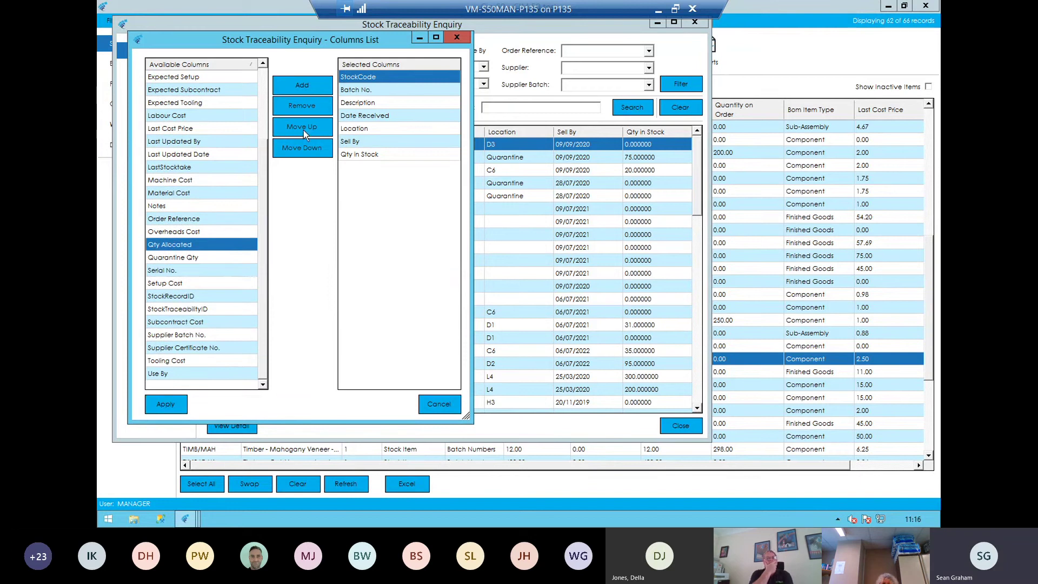
{"action": "left_click", "coordinate": [316, 83]}
{"action": "left_click", "coordinate": [165, 404]}
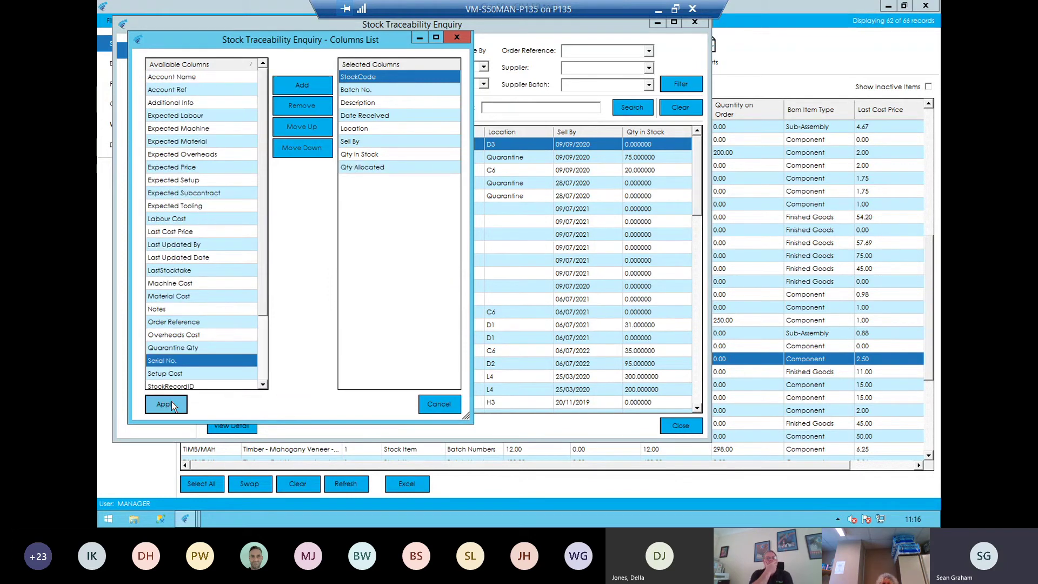
{"action": "left_click", "coordinate": [656, 168]}
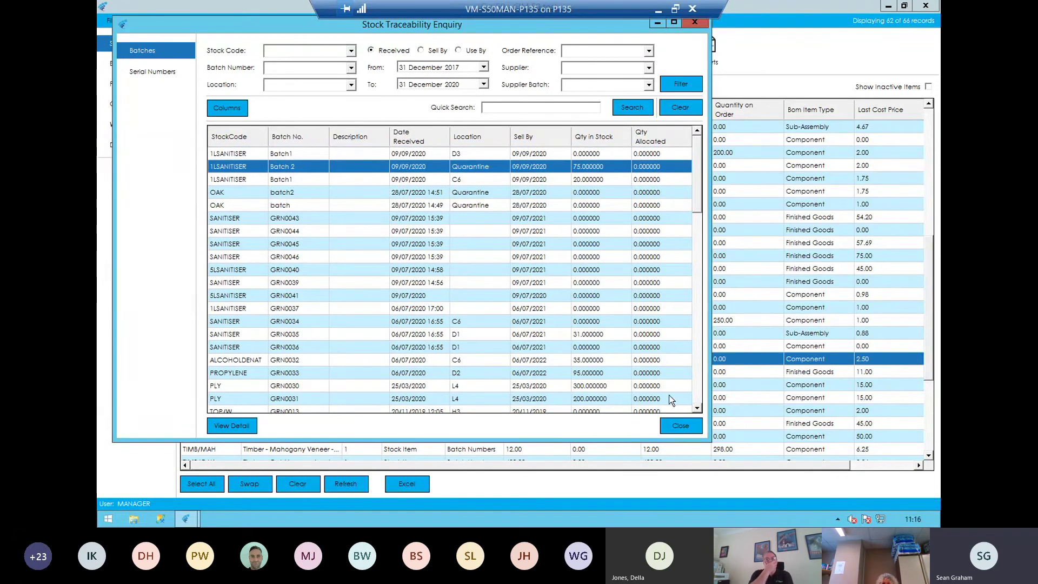
{"action": "left_click", "coordinate": [681, 425]}
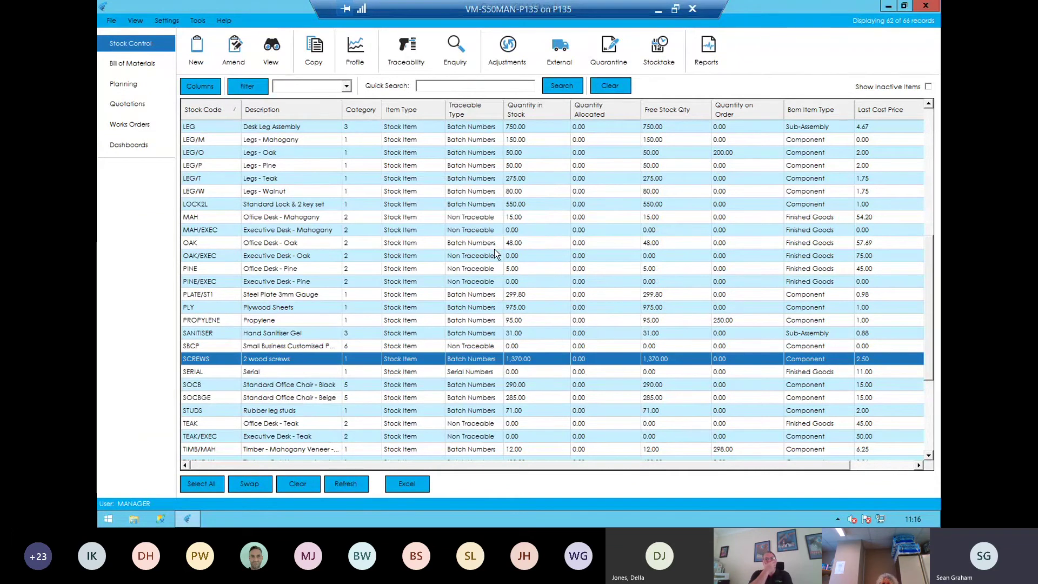
- Review the Out and Quarantine adjustment types in a stock adjustment for PINE, and leave it without confirming
{"action": "left_click", "coordinate": [486, 270]}
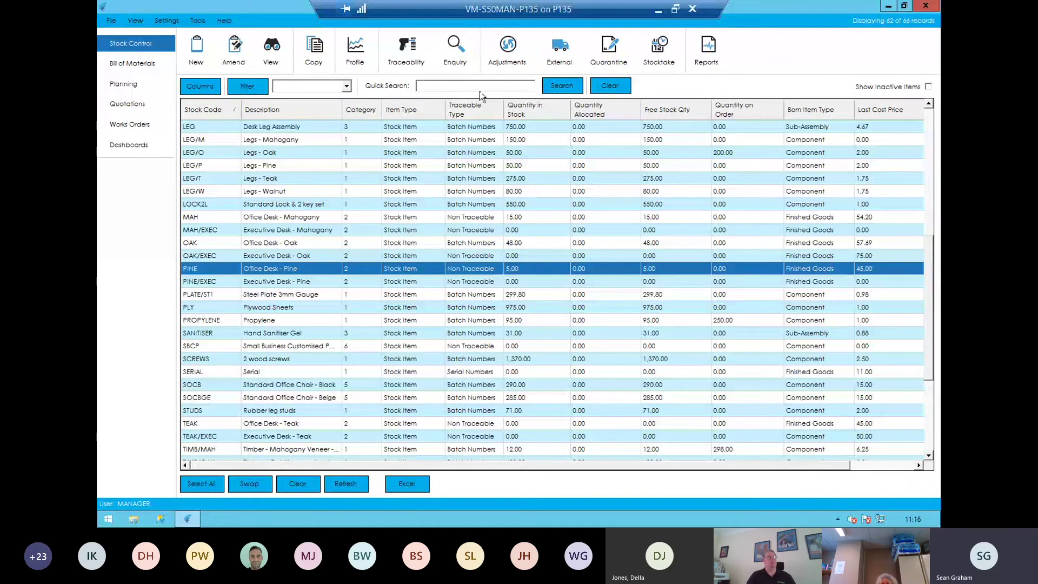
{"action": "left_click", "coordinate": [501, 57]}
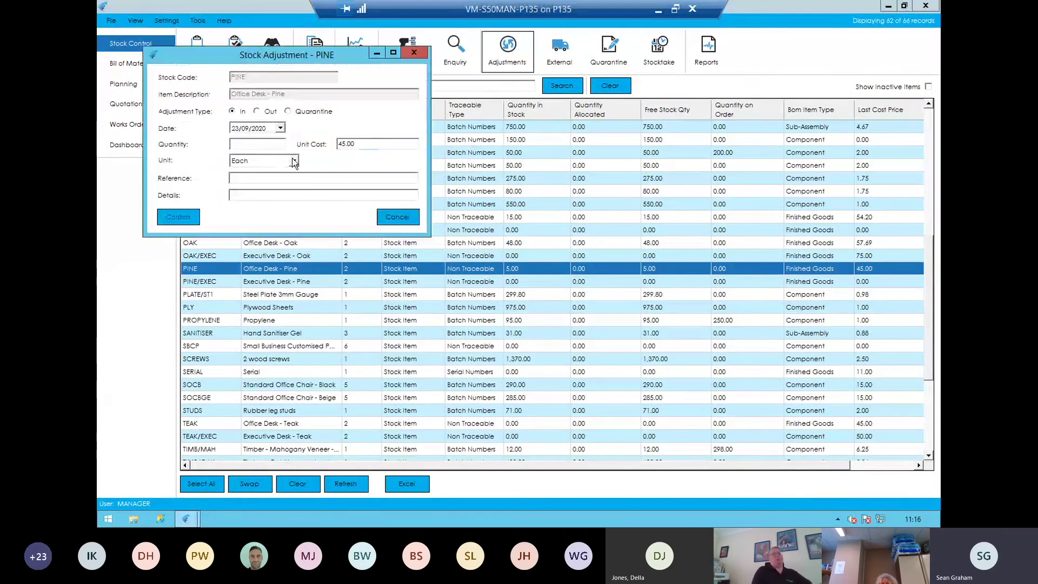
{"action": "left_click_drag", "start_coordinate": [317, 57], "coordinate": [433, 52]}
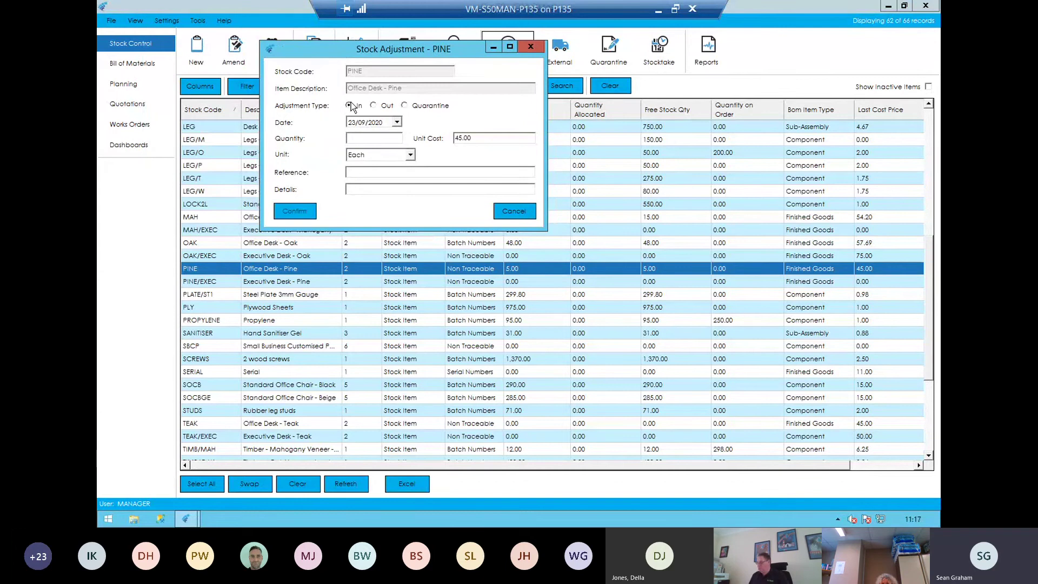
{"action": "left_click", "coordinate": [373, 105]}
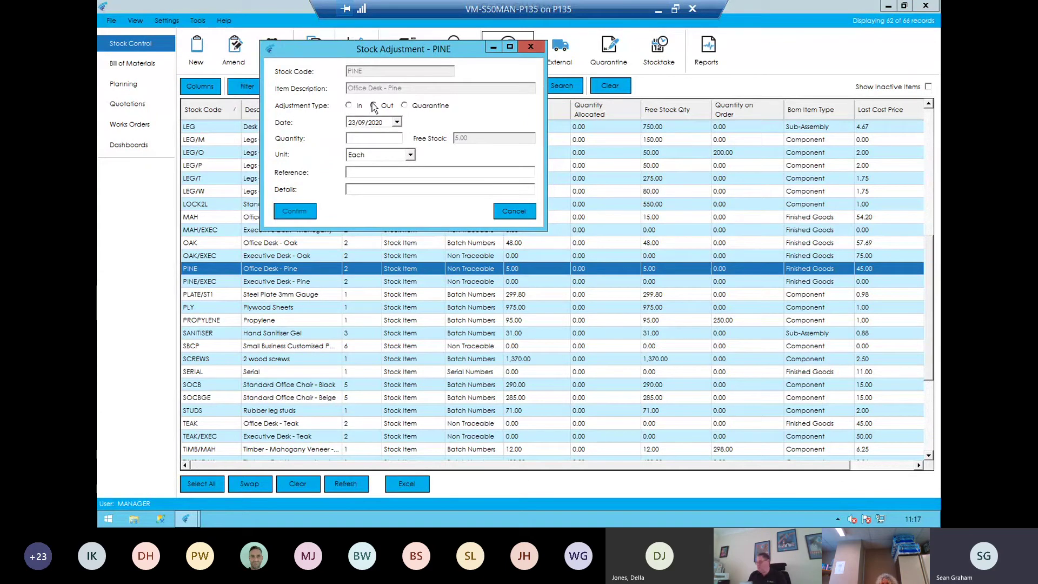
{"action": "left_click", "coordinate": [419, 106]}
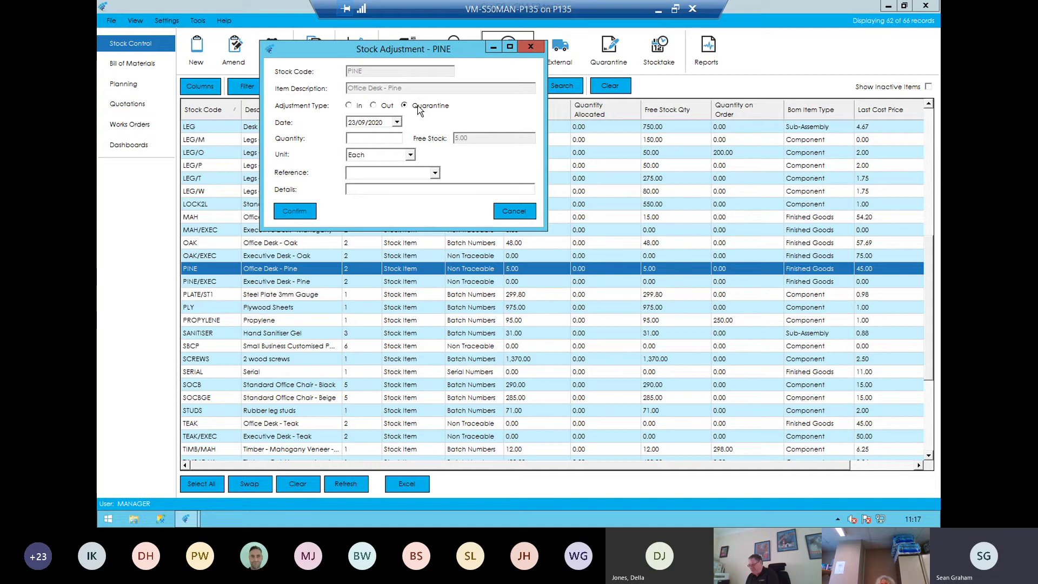
{"action": "left_click", "coordinate": [514, 211]}
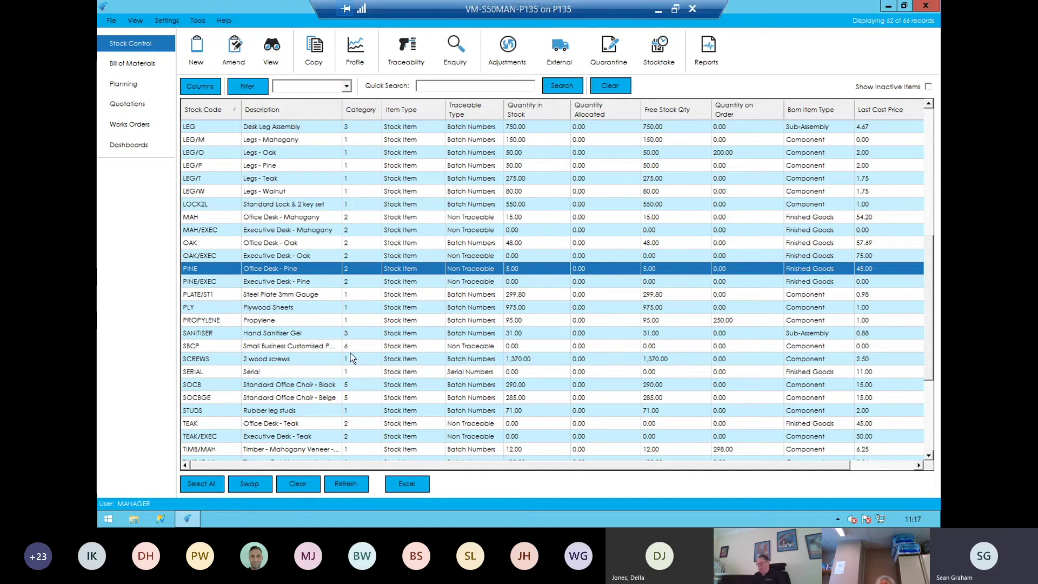
- Examine a batch stock adjustment for SCREWS with a new batch line and the Transfer type, and cancel it
{"action": "left_click", "coordinate": [318, 363]}
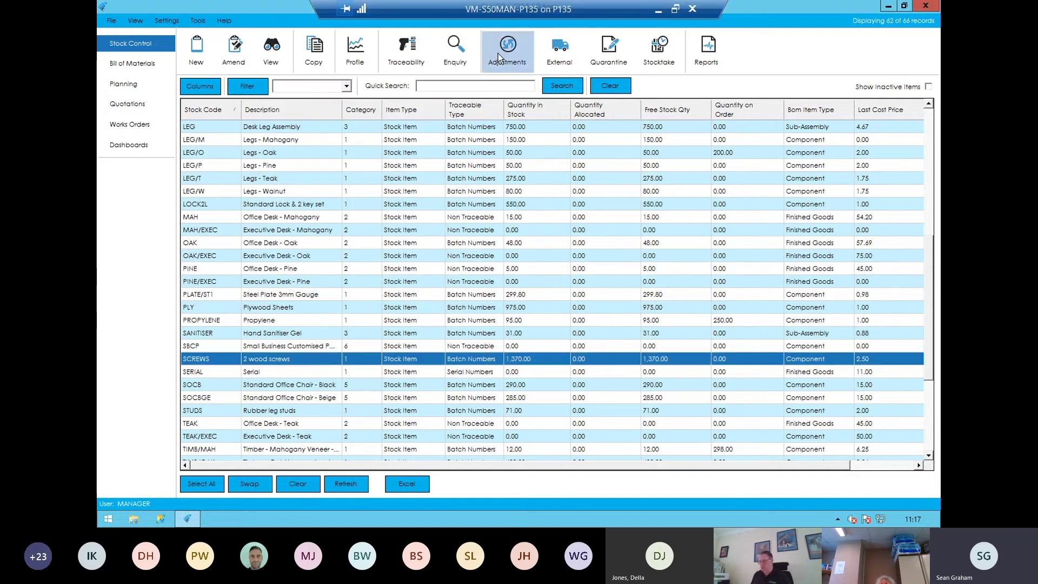
{"action": "left_click", "coordinate": [498, 53]}
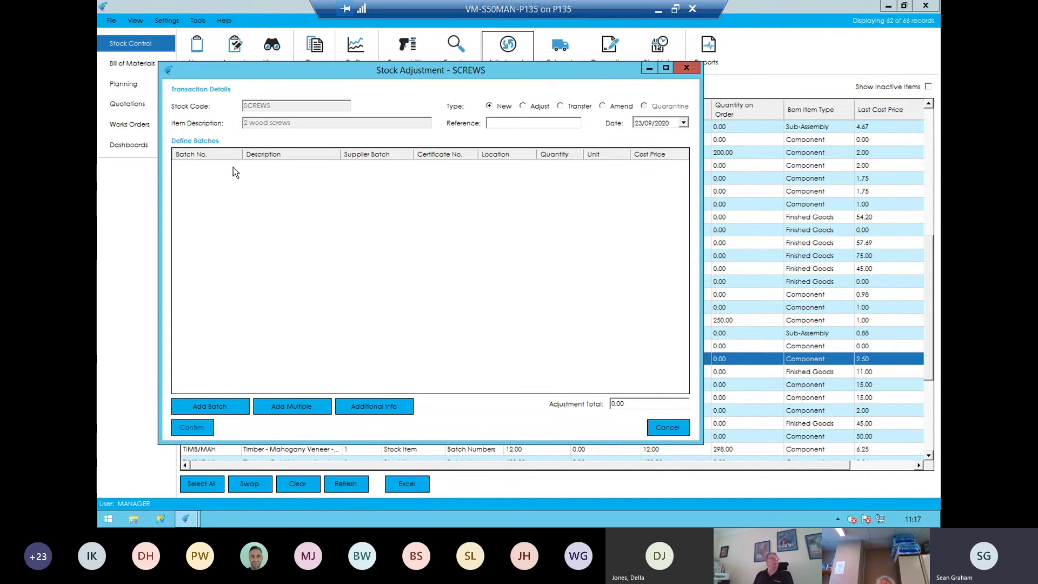
{"action": "left_click", "coordinate": [215, 402]}
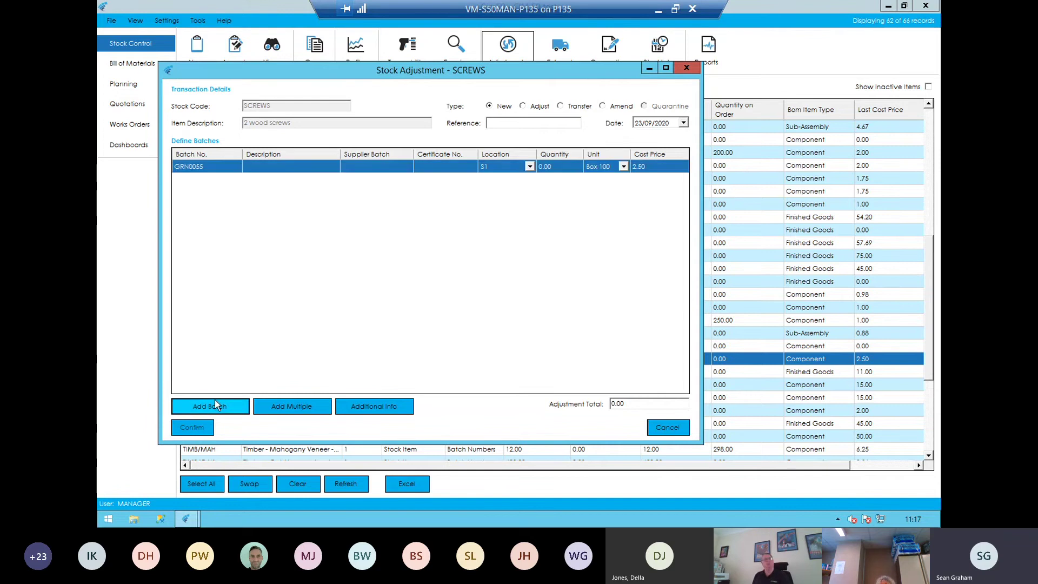
{"action": "left_click", "coordinate": [273, 169]}
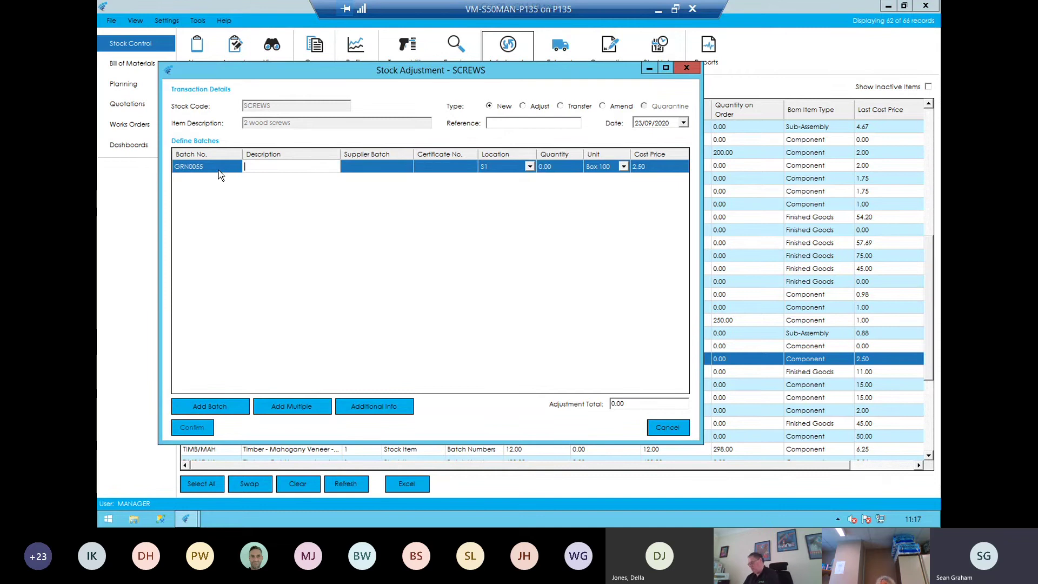
{"action": "left_click", "coordinate": [560, 106]}
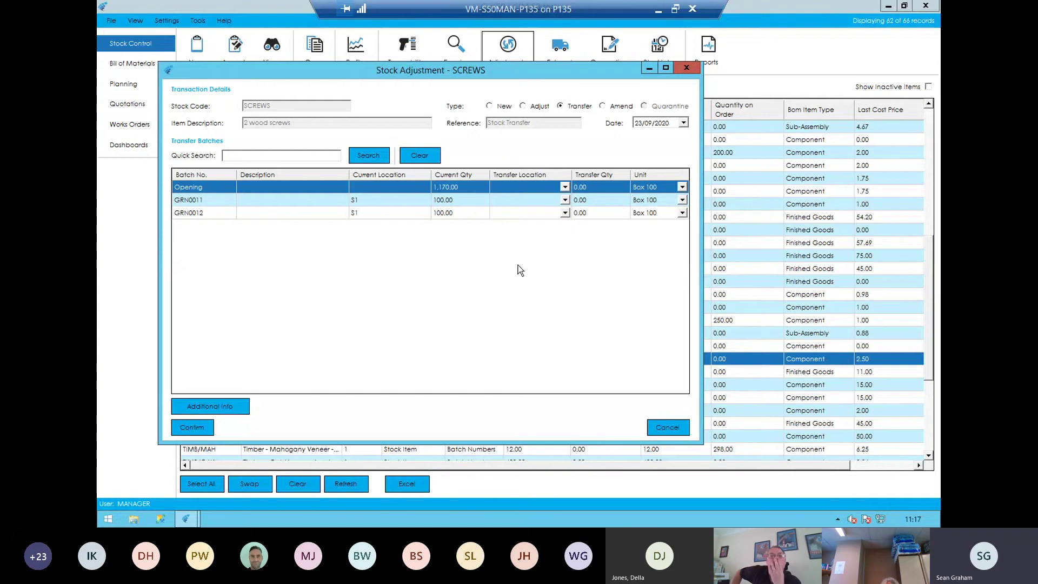
{"action": "left_click", "coordinate": [664, 431]}
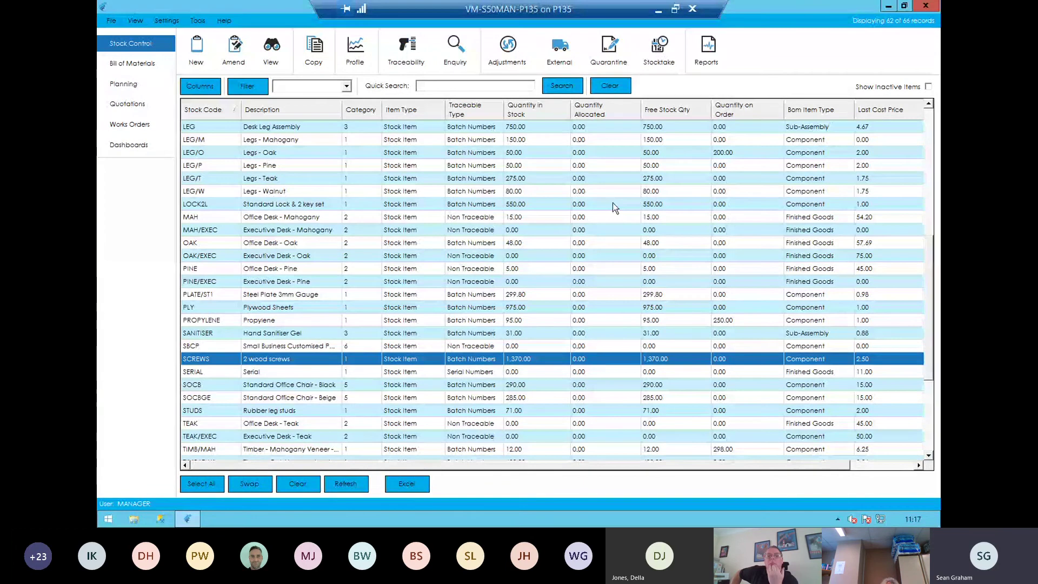
- Display the lines of the Builders Supplies Ltd. purchase order containing LEG/O and TIMB/MAH for external receipt
{"action": "left_click", "coordinate": [567, 56]}
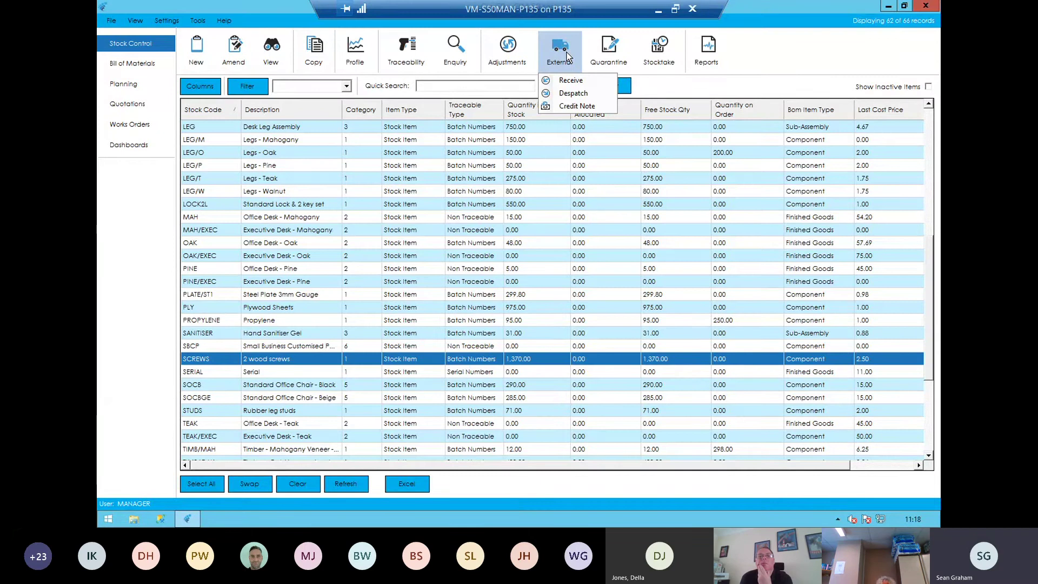
{"action": "left_click", "coordinate": [565, 80]}
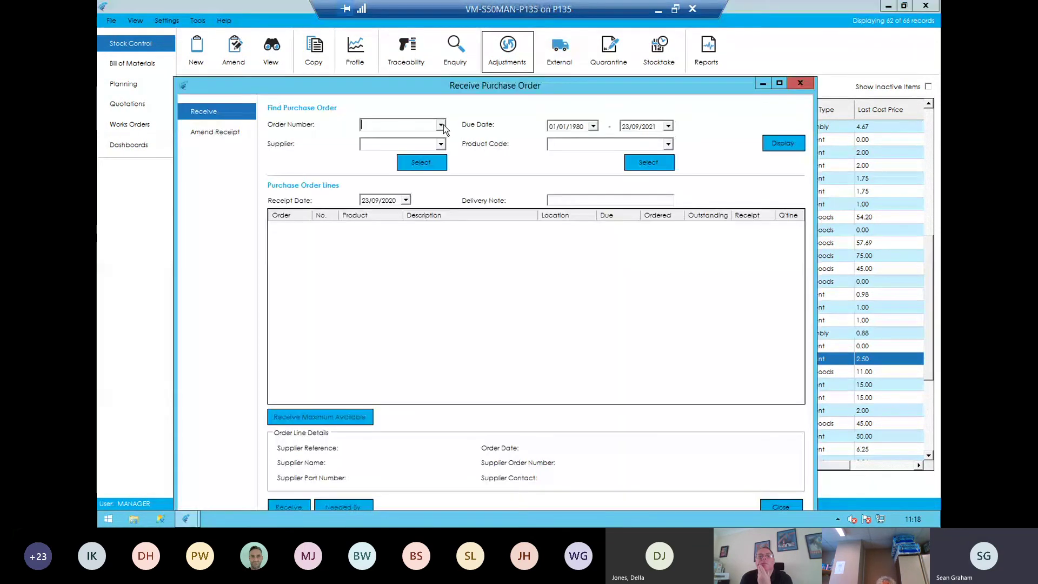
{"action": "left_click", "coordinate": [440, 125]}
{"action": "scroll", "coordinate": [443, 166], "scroll_direction": "down", "scroll_amount": 1}
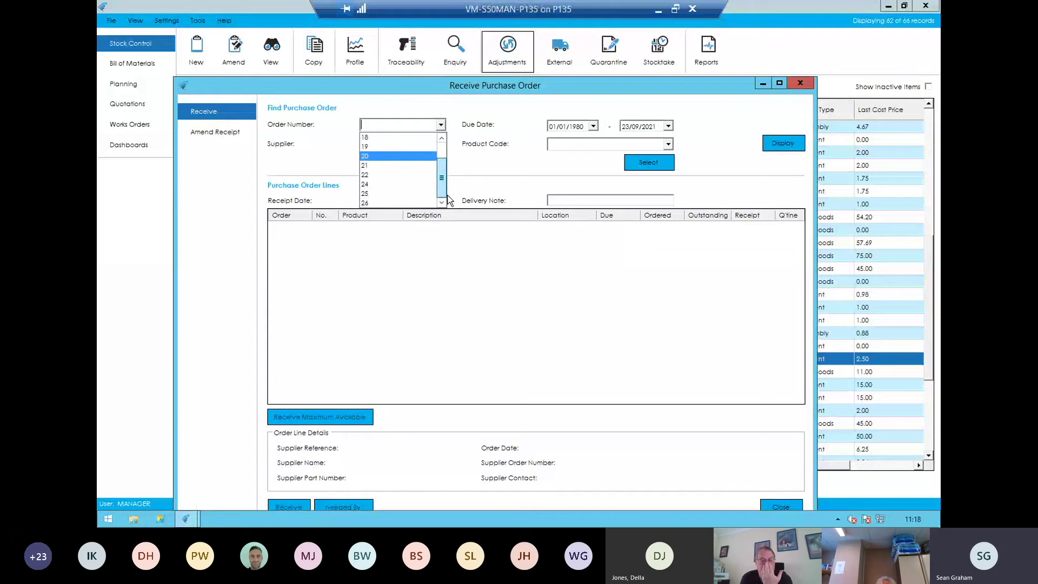
{"action": "left_click", "coordinate": [419, 189]}
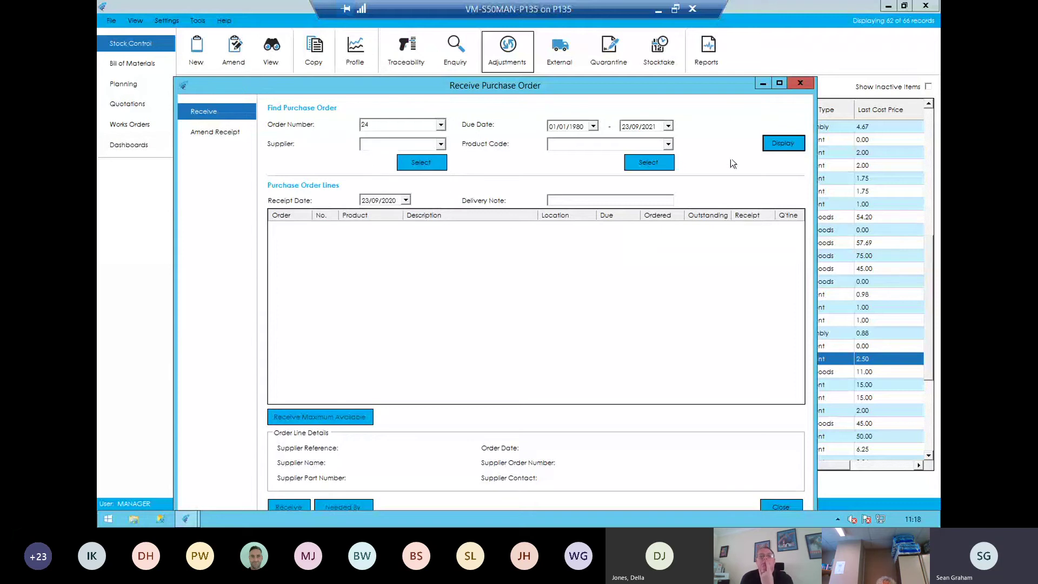
{"action": "left_click", "coordinate": [780, 143]}
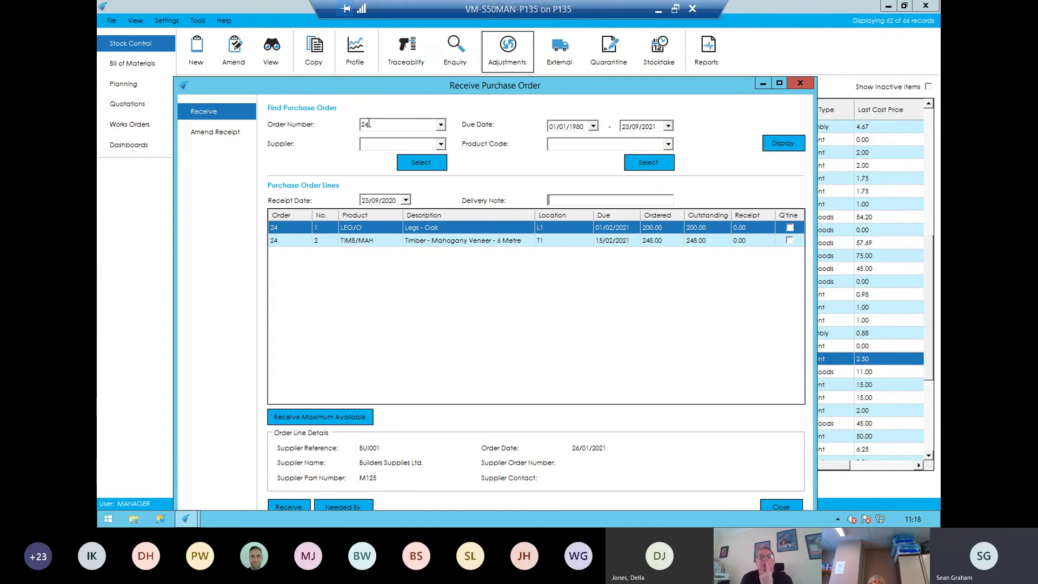
- Look up the purchase order lines by product code LEG/O instead of order number, and close without receiving anything
{"action": "double_click", "coordinate": [417, 126]}
{"action": "key", "text": "BackSpace"}
{"action": "left_click", "coordinate": [560, 146]}
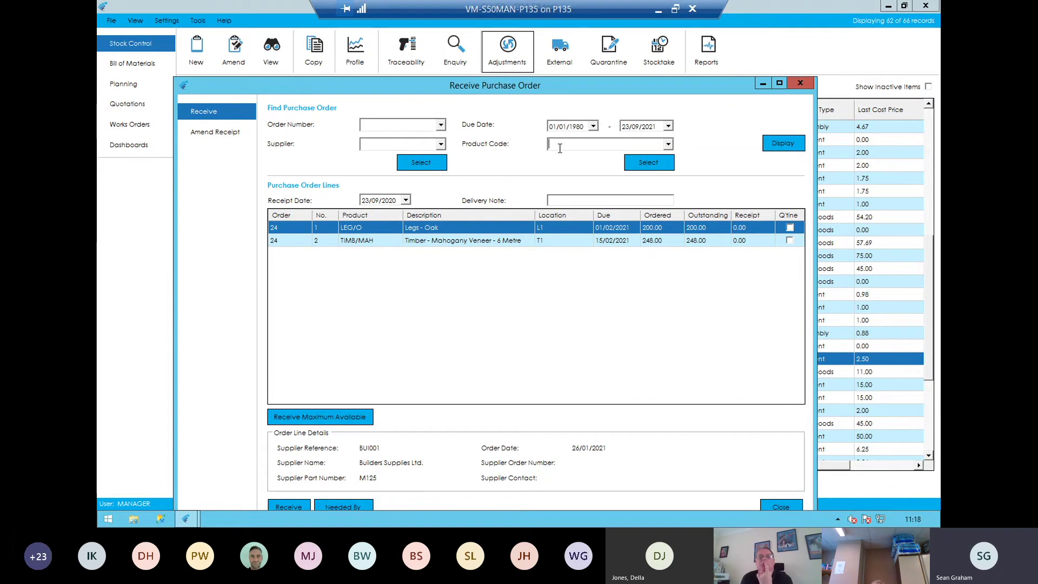
{"action": "type", "text": "le"}
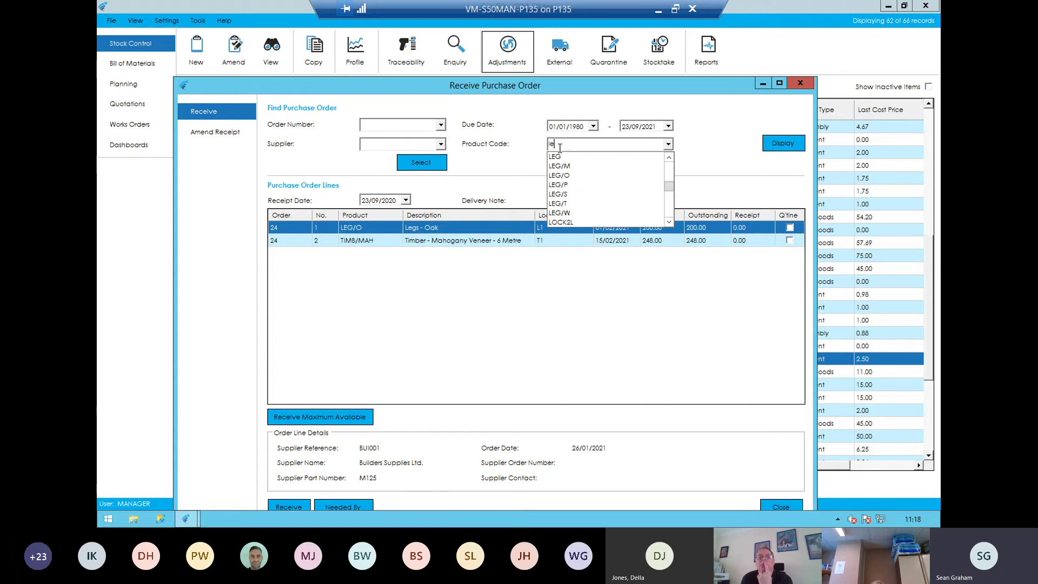
{"action": "type", "text": "g"}
{"action": "left_click", "coordinate": [593, 174]}
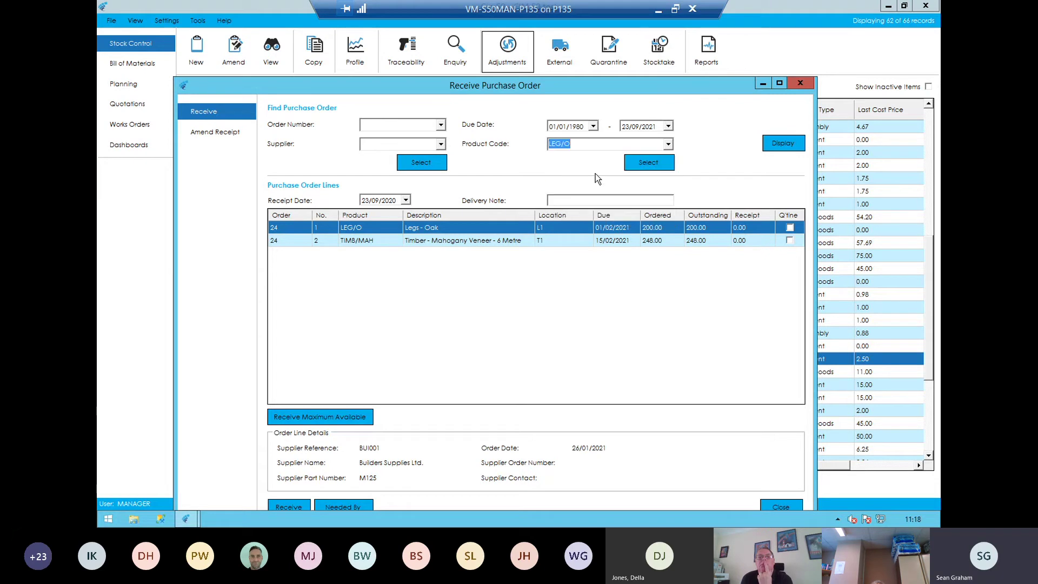
{"action": "left_click", "coordinate": [772, 143]}
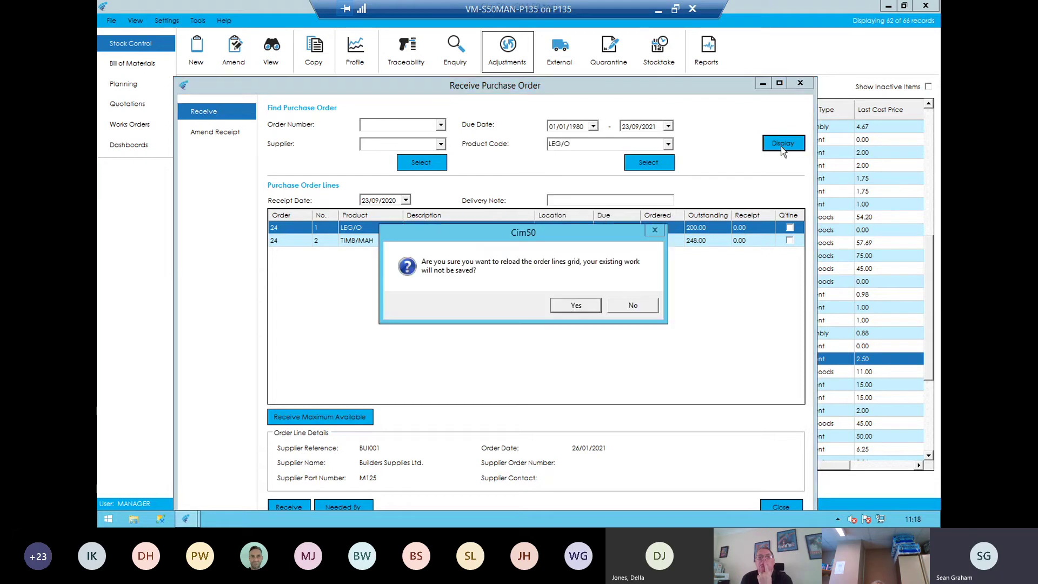
{"action": "left_click", "coordinate": [576, 305]}
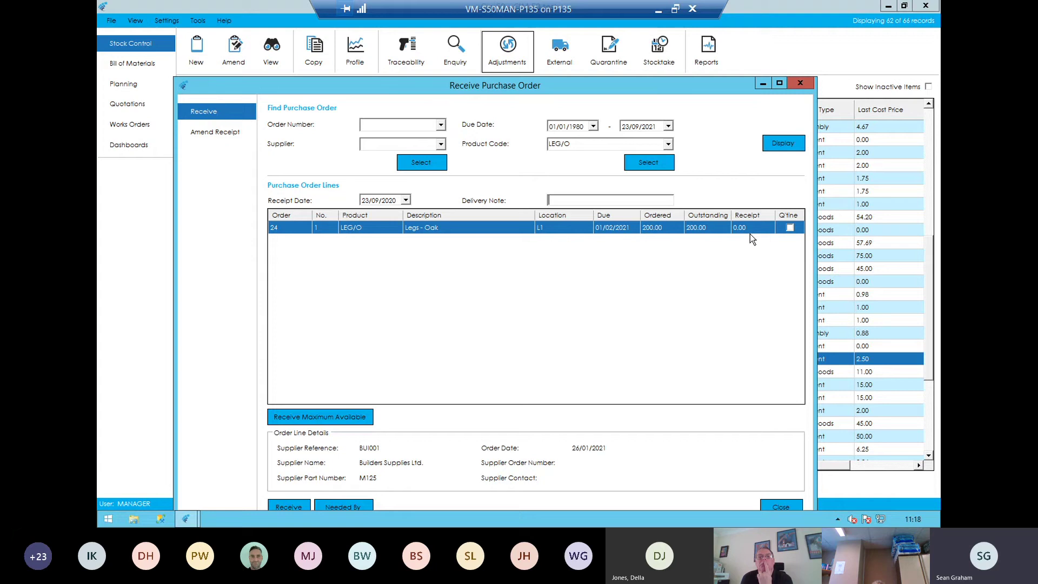
{"action": "left_click", "coordinate": [781, 507]}
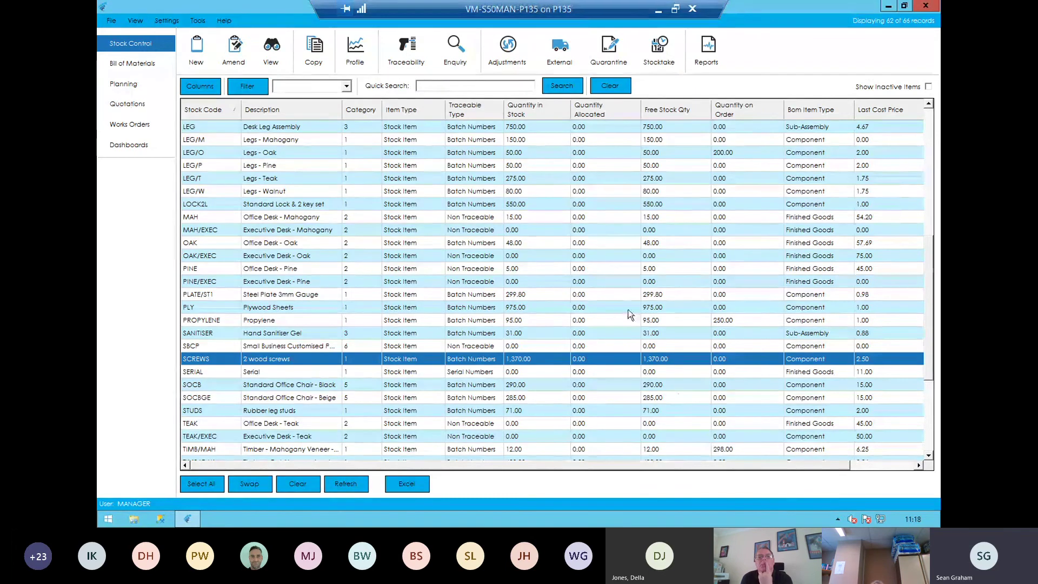
- Create a new full count stocktake covering all stock items in Stocktake Management and save it
{"action": "left_click", "coordinate": [666, 63]}
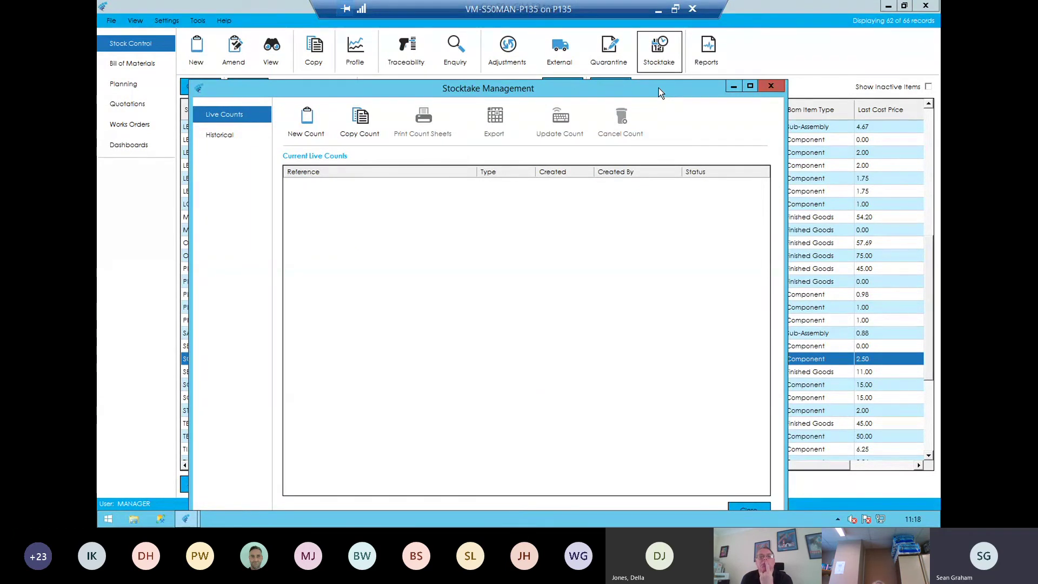
{"action": "left_click_drag", "start_coordinate": [658, 87], "coordinate": [672, 63]}
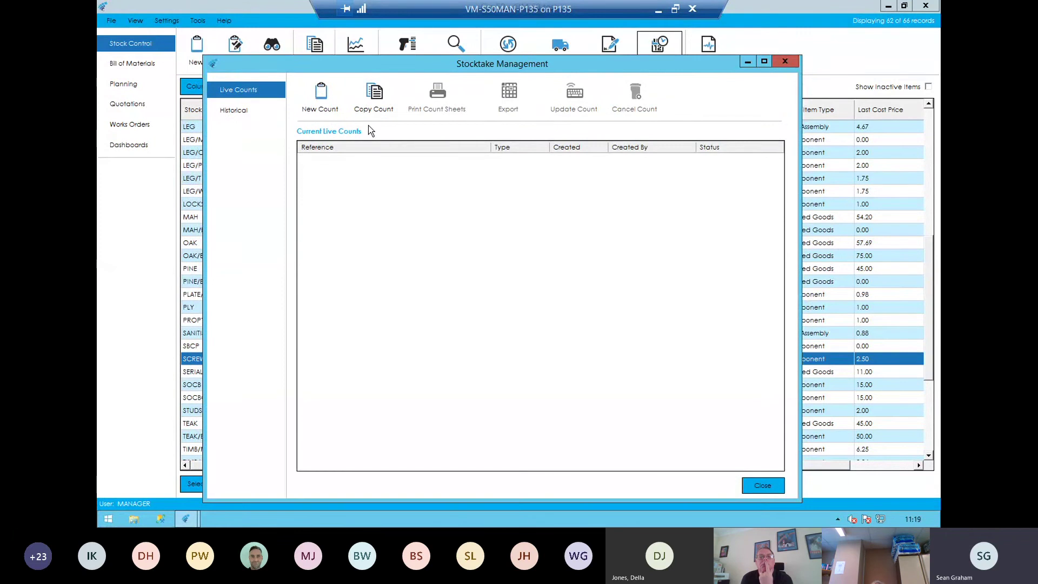
{"action": "left_click", "coordinate": [325, 94]}
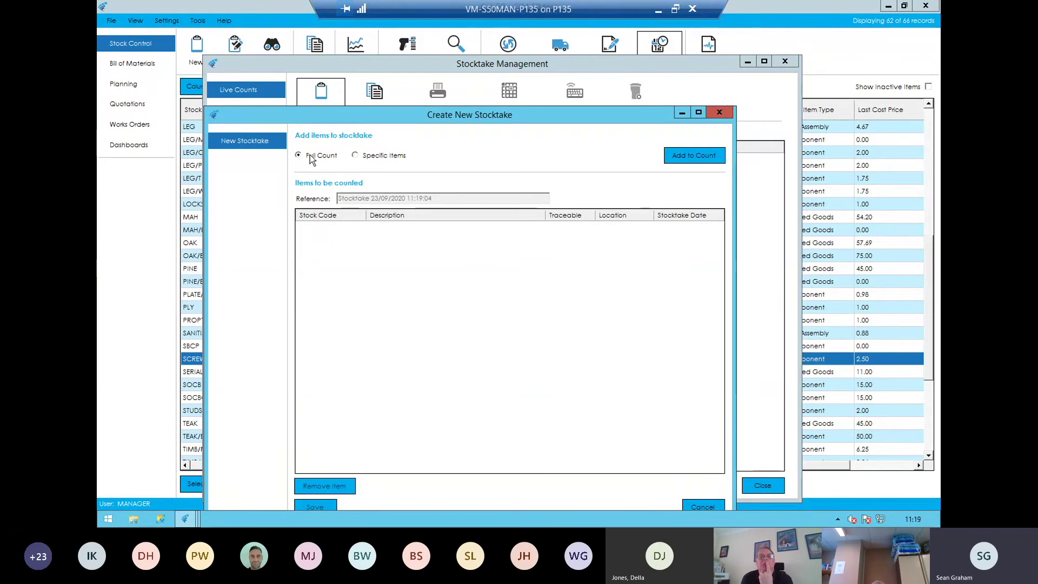
{"action": "left_click_drag", "start_coordinate": [387, 120], "coordinate": [412, 87]}
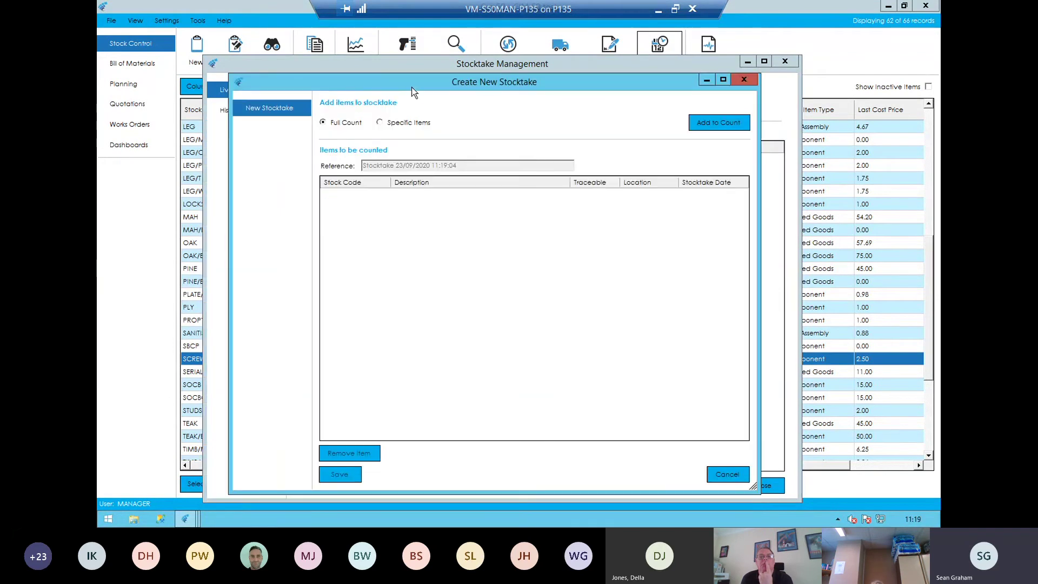
{"action": "left_click", "coordinate": [719, 123]}
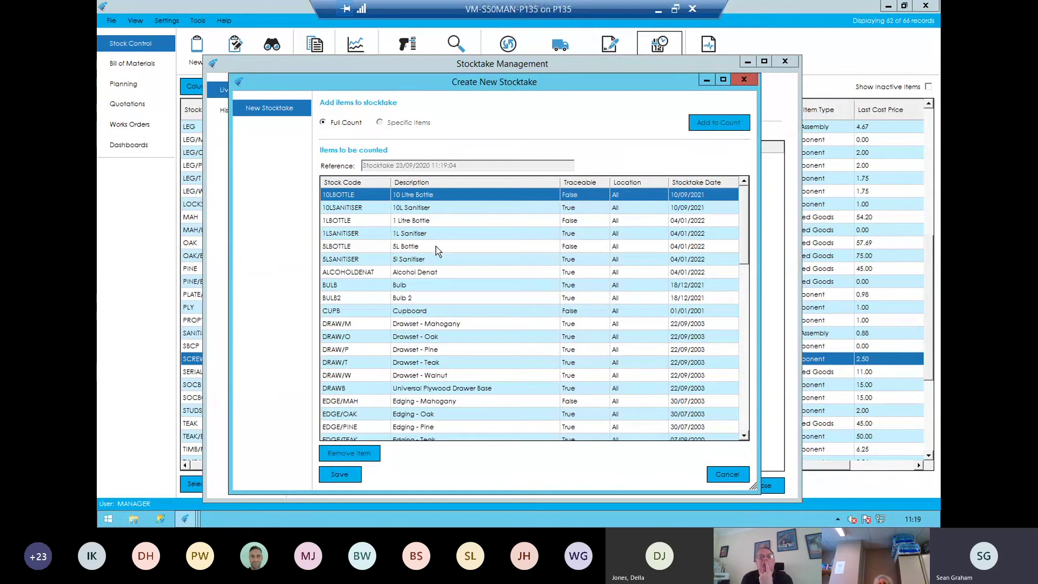
{"action": "left_click", "coordinate": [436, 247]}
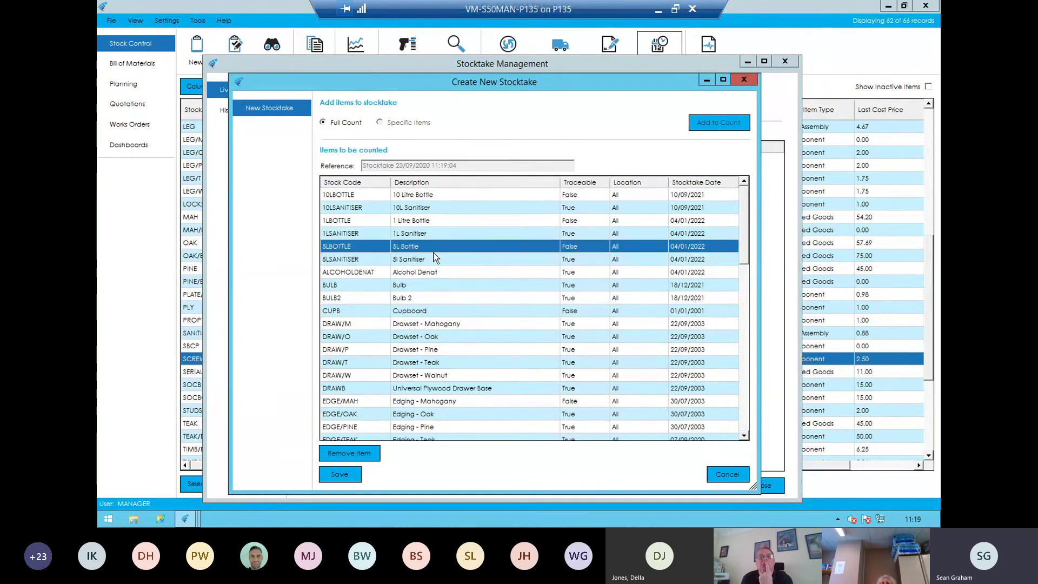
{"action": "left_click", "coordinate": [435, 249]}
{"action": "left_click", "coordinate": [343, 476]}
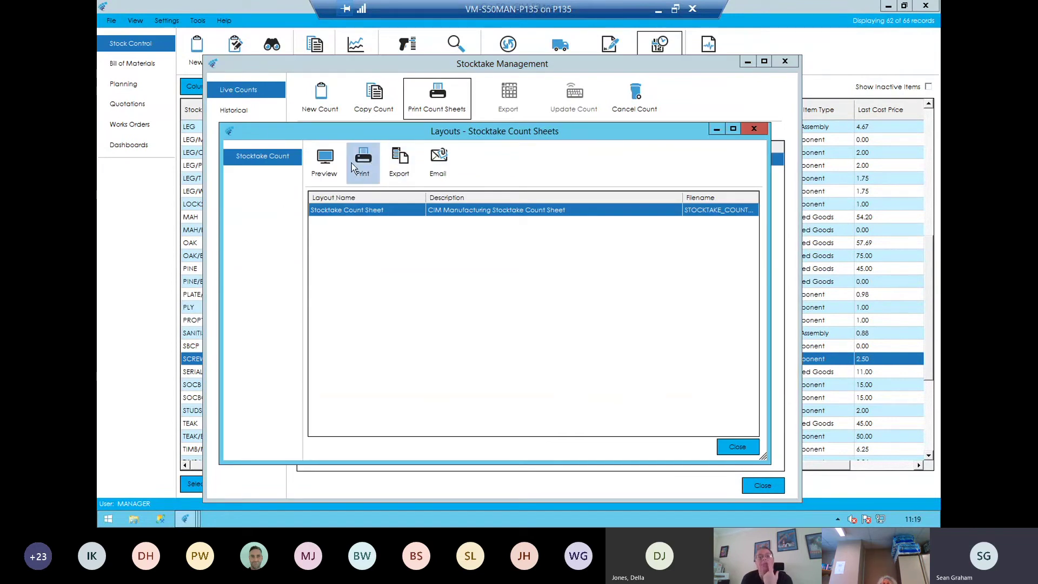
- Preview the Stocktake Count Sheet layout for the new stocktake, and close the report and its layout list
{"action": "left_click", "coordinate": [332, 164]}
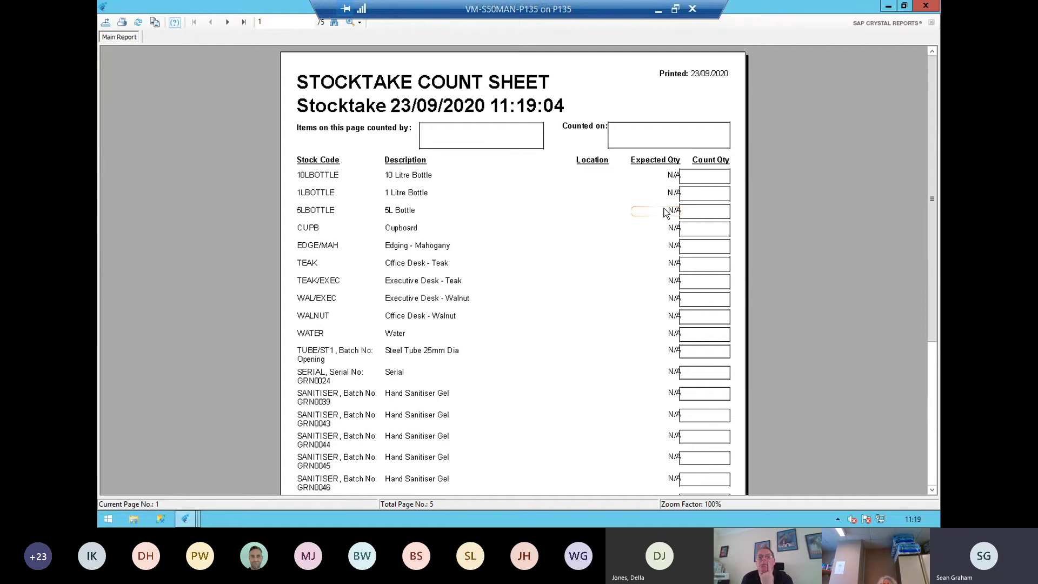
{"action": "left_click", "coordinate": [926, 7]}
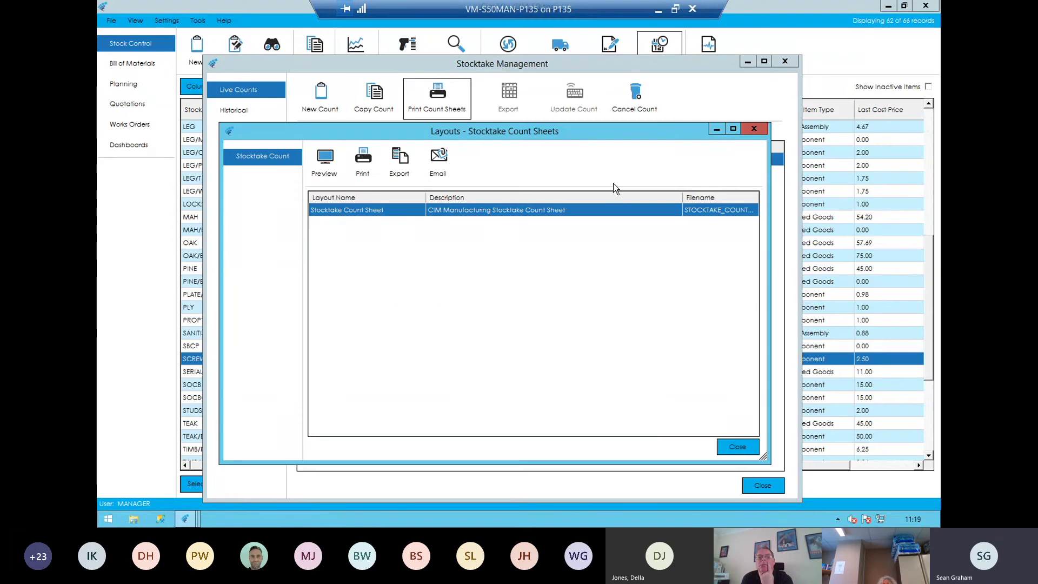
{"action": "left_click", "coordinate": [754, 129]}
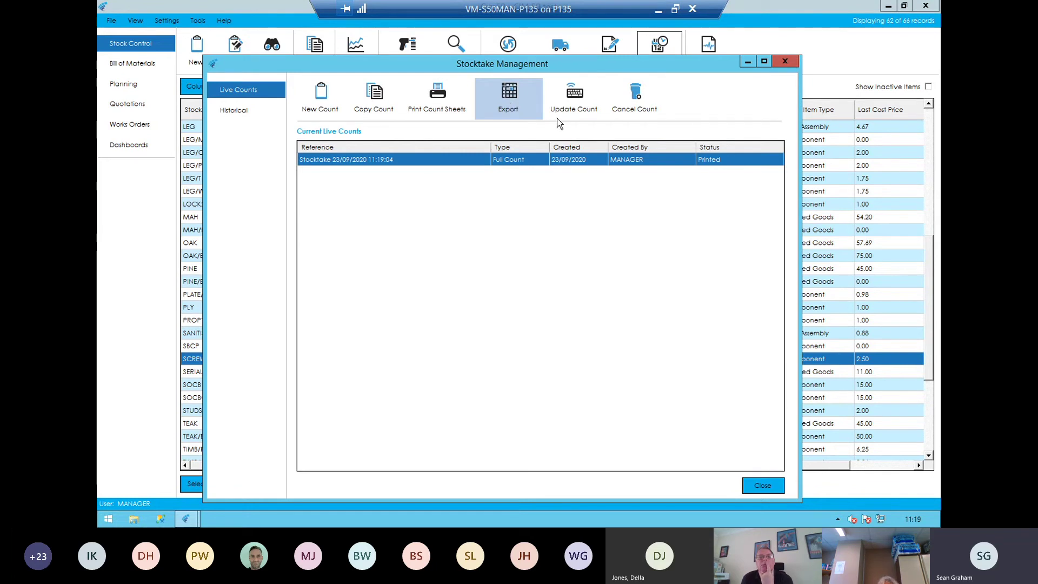
- Enter a count quantity of 59 for 1LBOTTLE in the live stocktake's count figures
{"action": "left_click", "coordinate": [571, 104]}
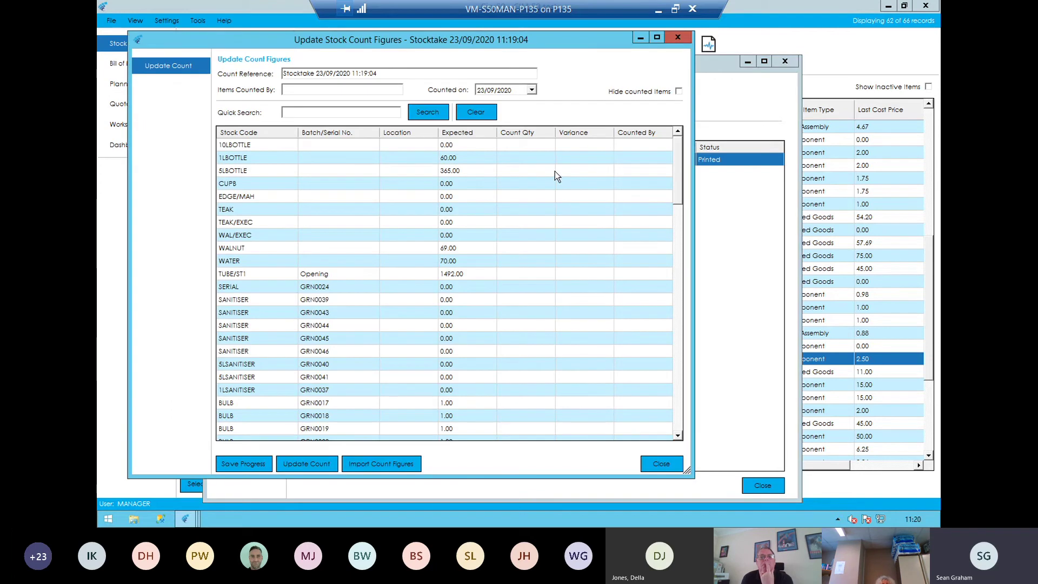
{"action": "left_click", "coordinate": [535, 161]}
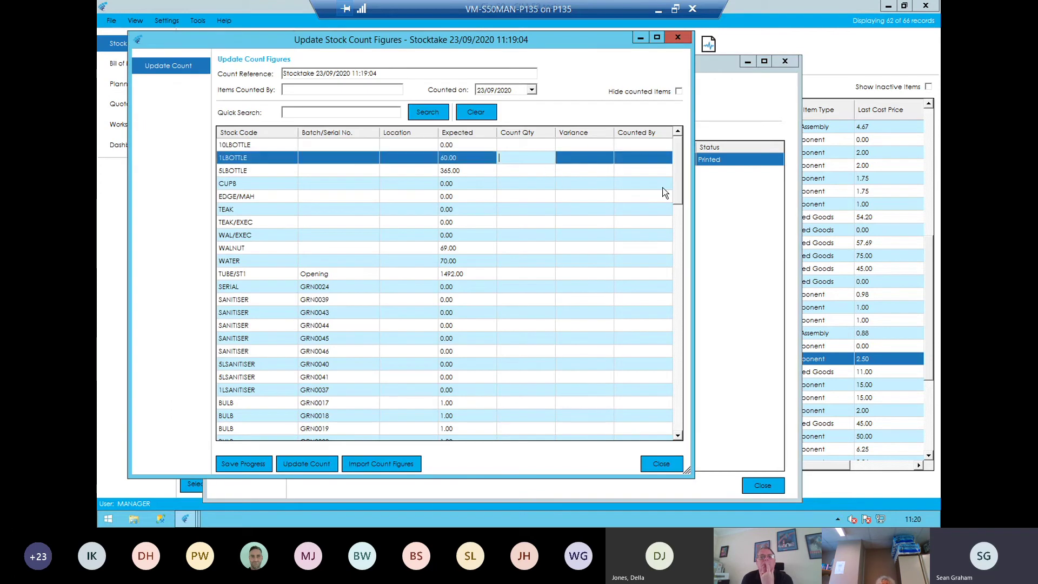
{"action": "type", "text": "59"}
{"action": "key", "text": "Tab"}
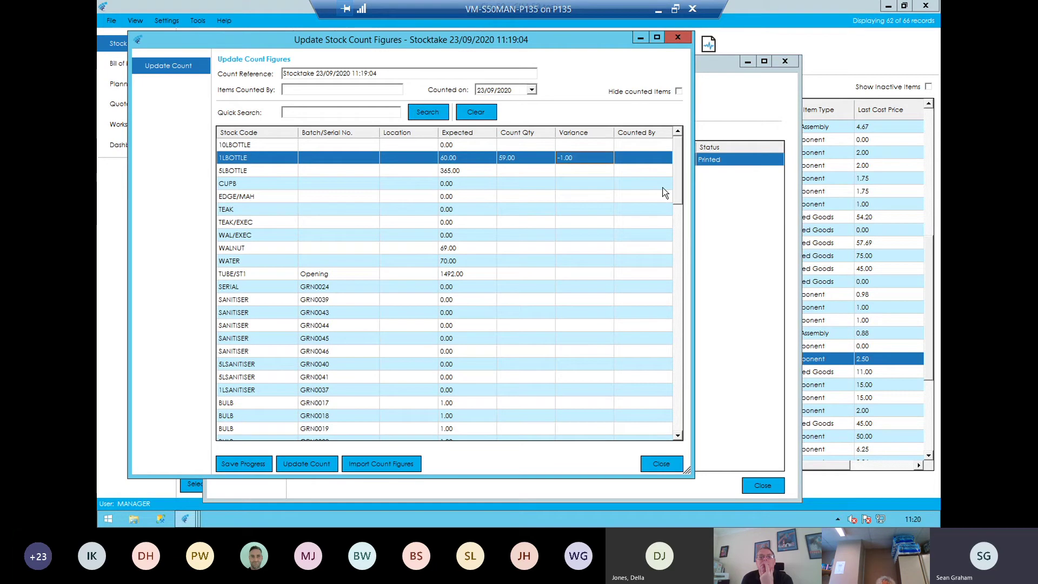
{"action": "left_click", "coordinate": [639, 206]}
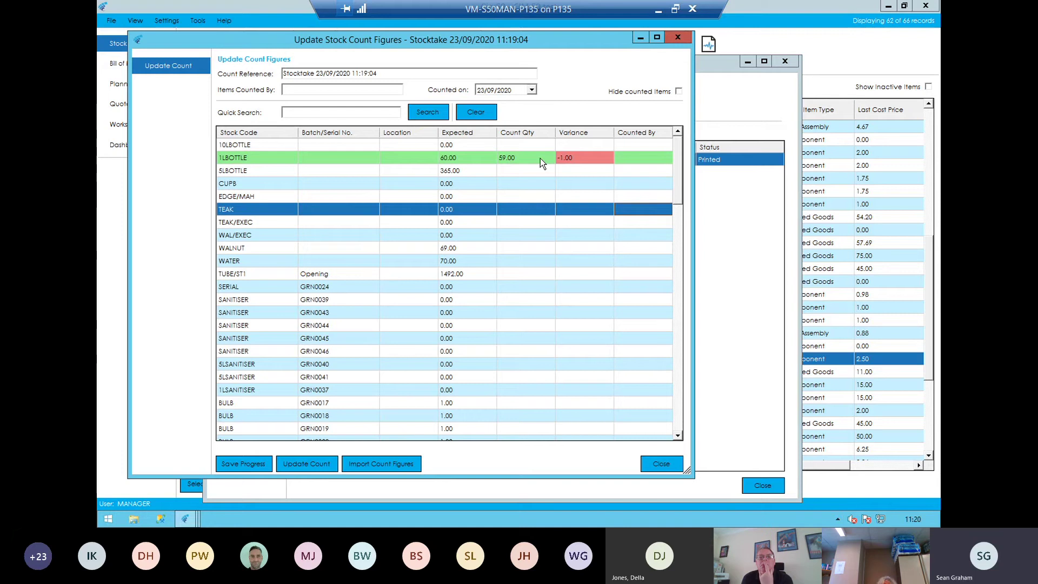
- Enter the counter's initials as Items Counted By and save the stocktake's progress
{"action": "left_click", "coordinate": [246, 466]}
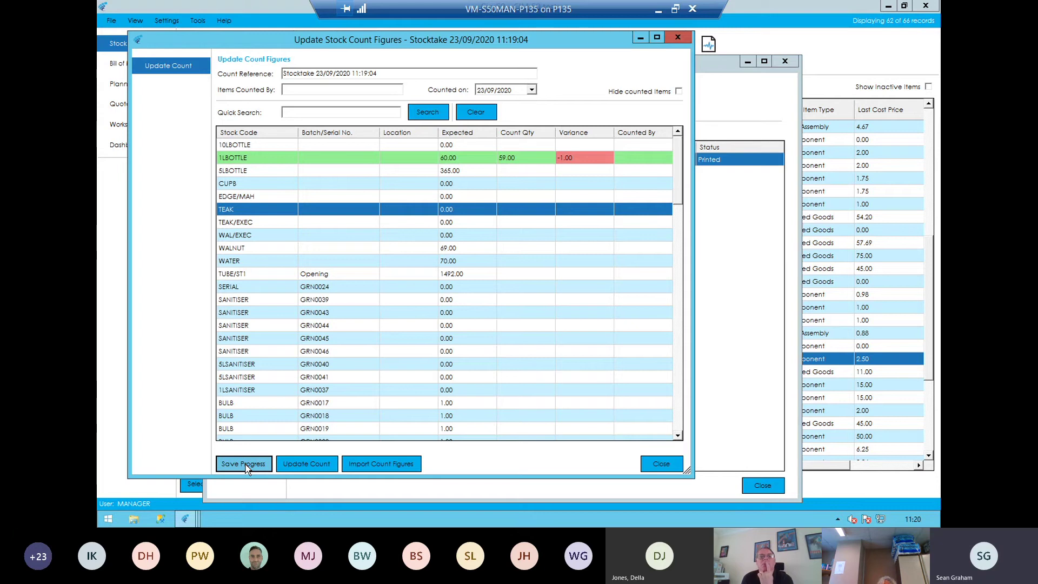
{"action": "left_click", "coordinate": [246, 466]}
{"action": "left_click", "coordinate": [610, 305]}
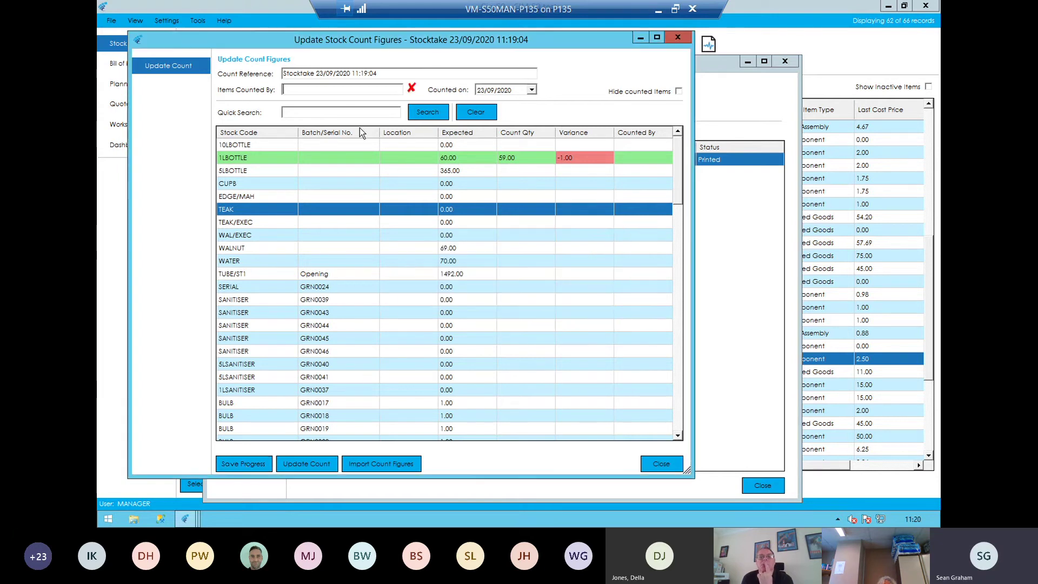
{"action": "type", "text": "st"}
{"action": "type", "text": "g"}
{"action": "key", "text": "Tab"}
{"action": "left_click", "coordinate": [248, 466]}
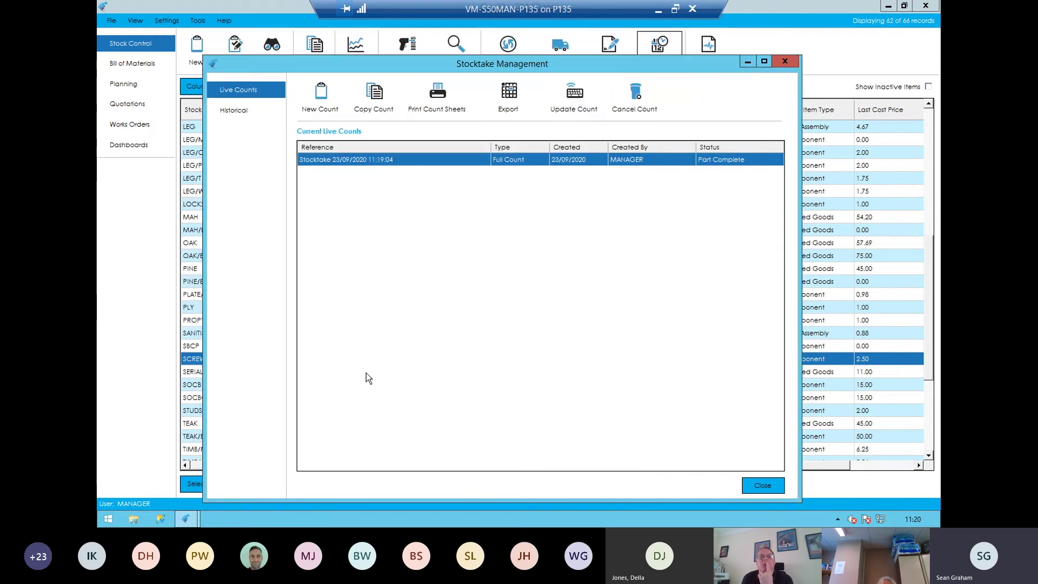
- Review the saved stocktake figures with counted items hidden, and close Stocktake Management
{"action": "left_click", "coordinate": [574, 97]}
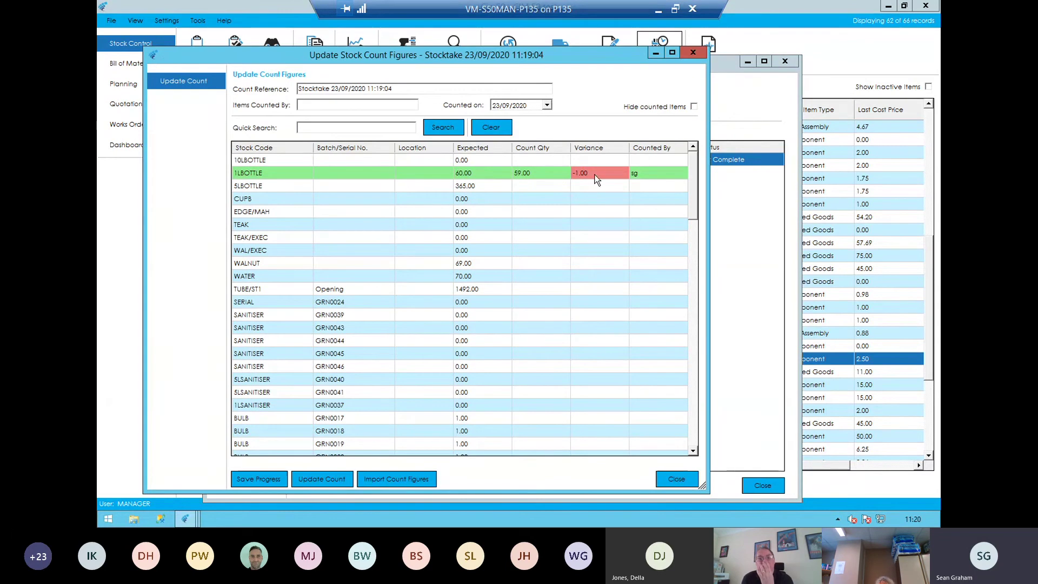
{"action": "left_click", "coordinate": [694, 106]}
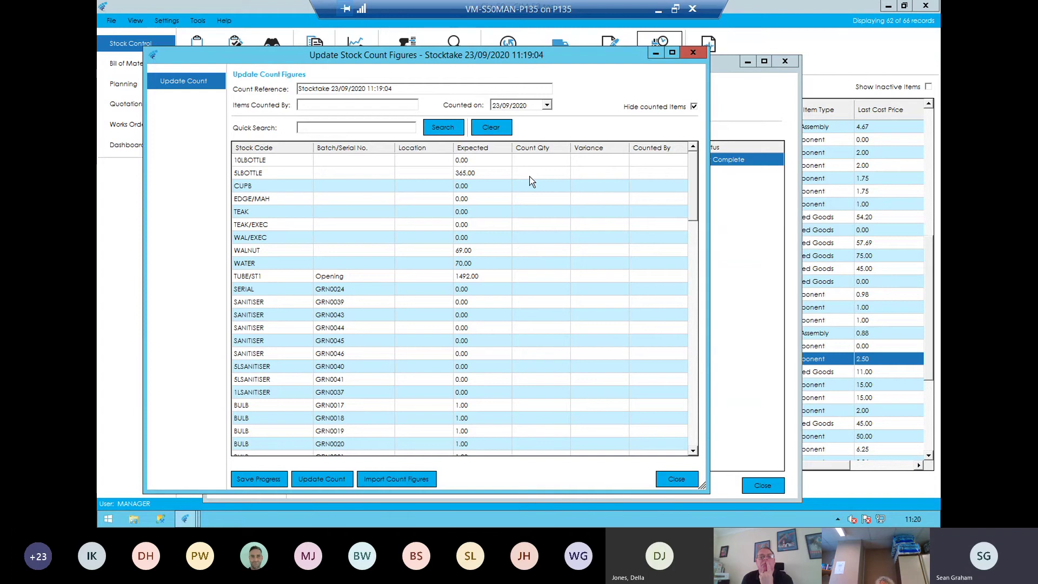
{"action": "left_click", "coordinate": [666, 480]}
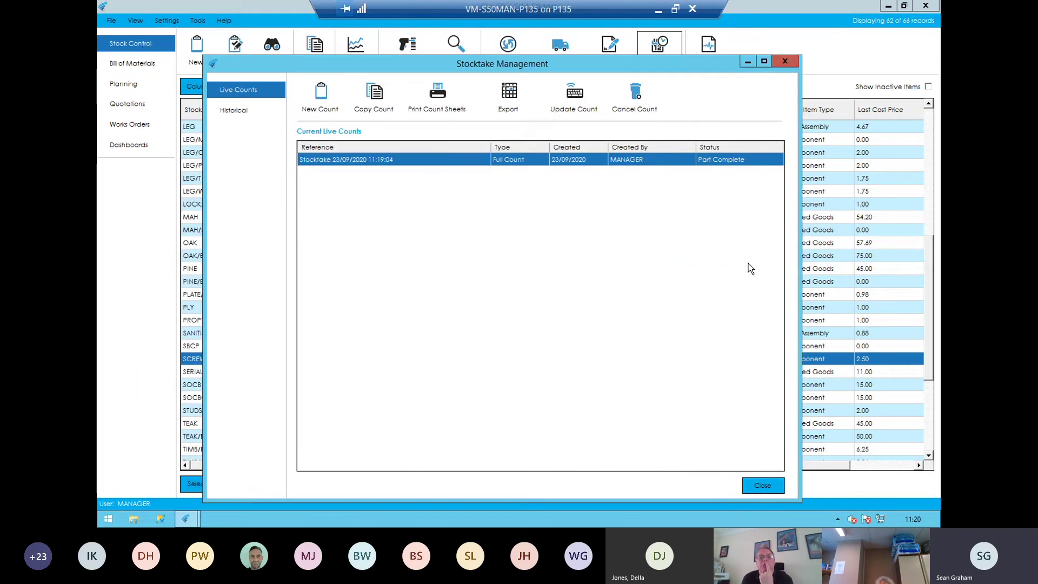
{"action": "left_click", "coordinate": [776, 489]}
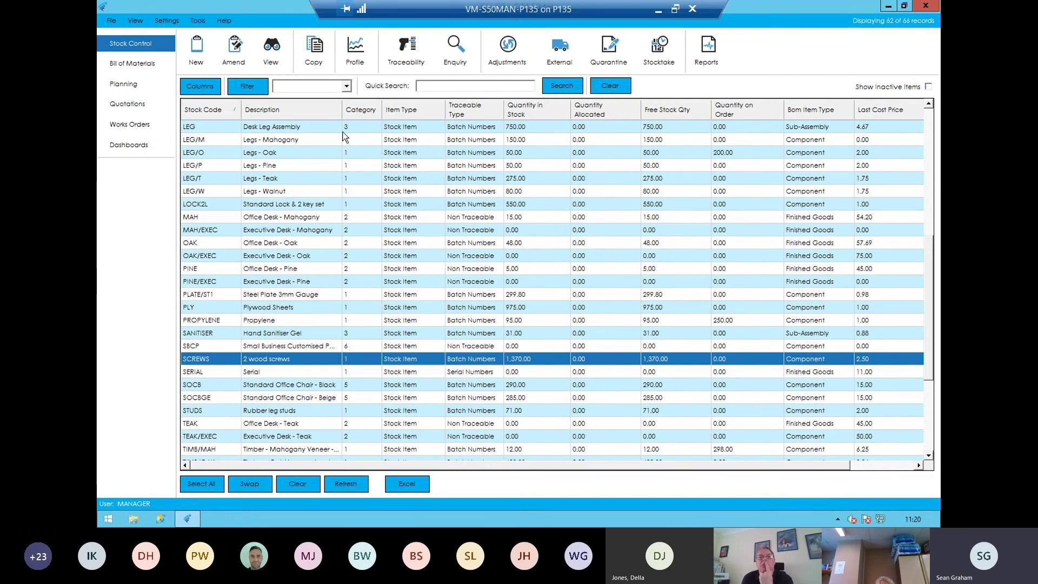
- Try to start a stock adjustment for 1LBOTTLE while its stocktake is in progress
{"action": "left_click_drag", "start_coordinate": [932, 254], "coordinate": [937, 120]}
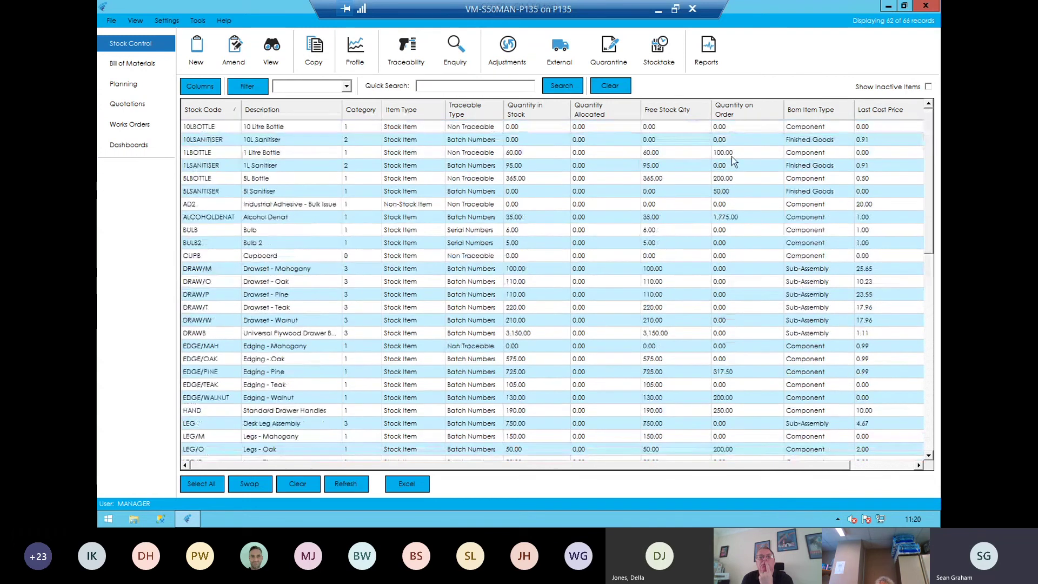
{"action": "left_click", "coordinate": [680, 155]}
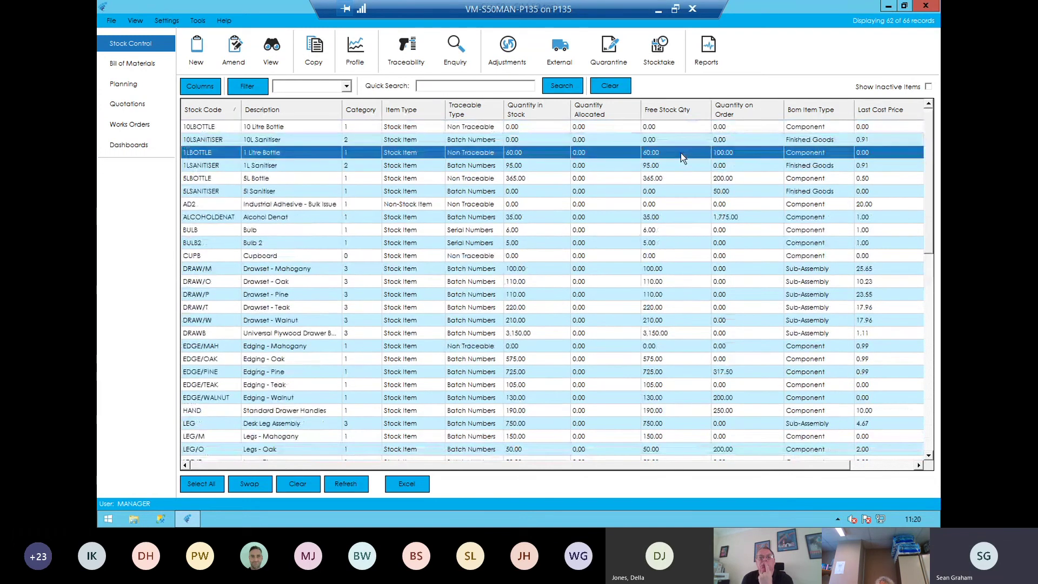
{"action": "left_click", "coordinate": [501, 57]}
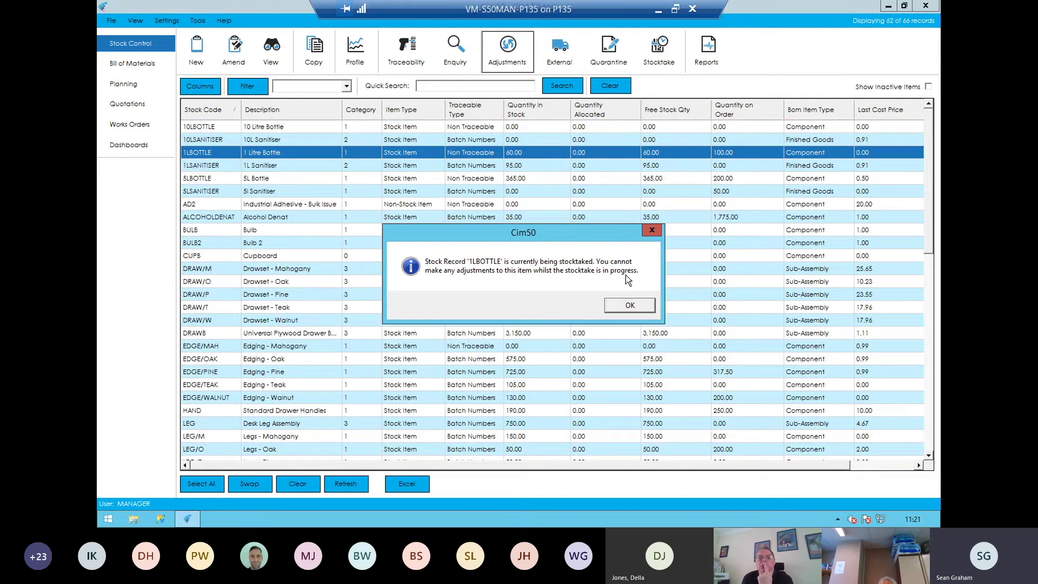
{"action": "left_click", "coordinate": [630, 305]}
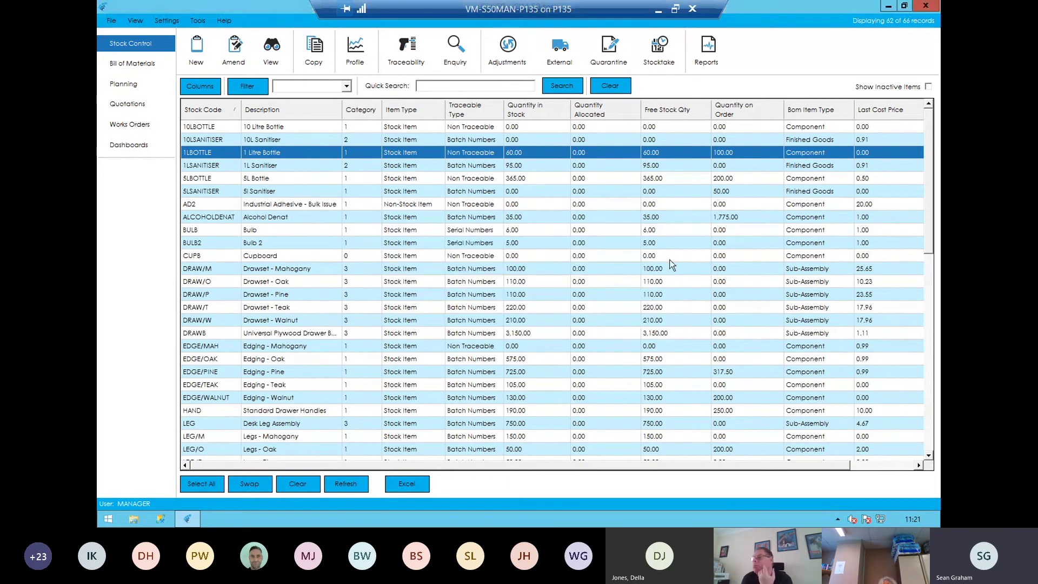
- Cancel the part-complete full count stocktake and close Stocktake Management
{"action": "left_click", "coordinate": [659, 49]}
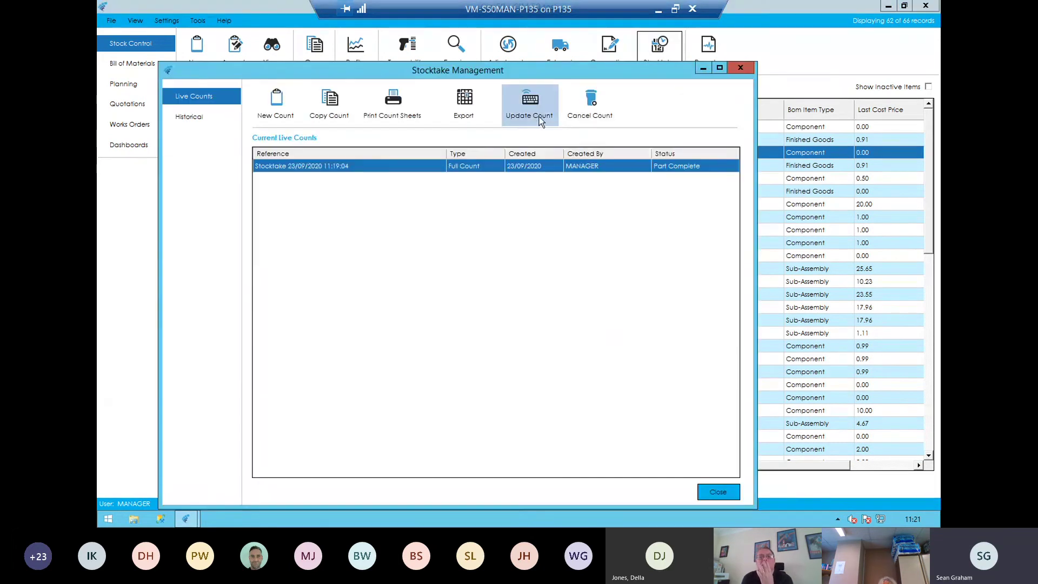
{"action": "left_click", "coordinate": [591, 105]}
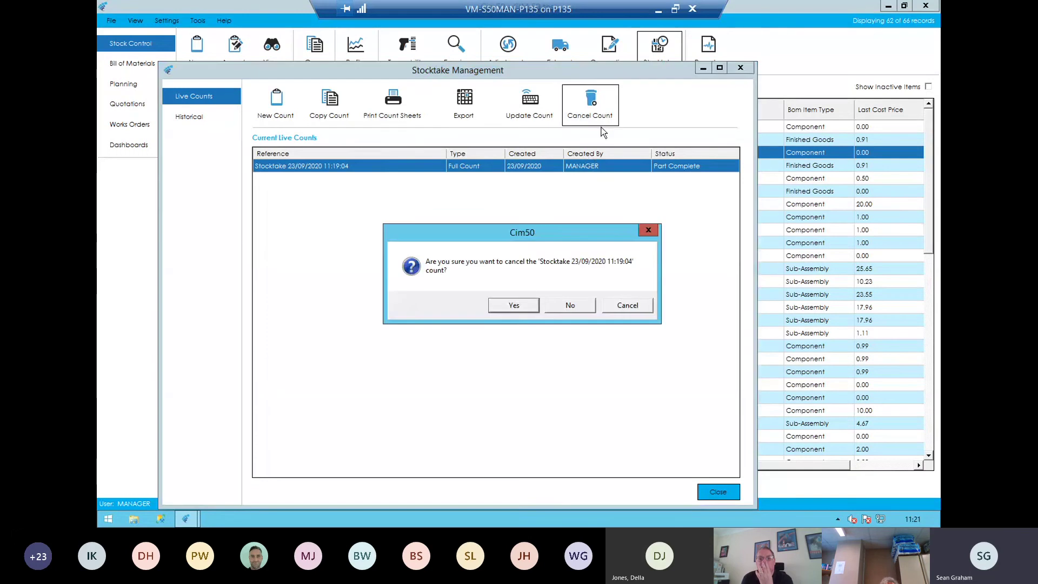
{"action": "left_click", "coordinate": [514, 305]}
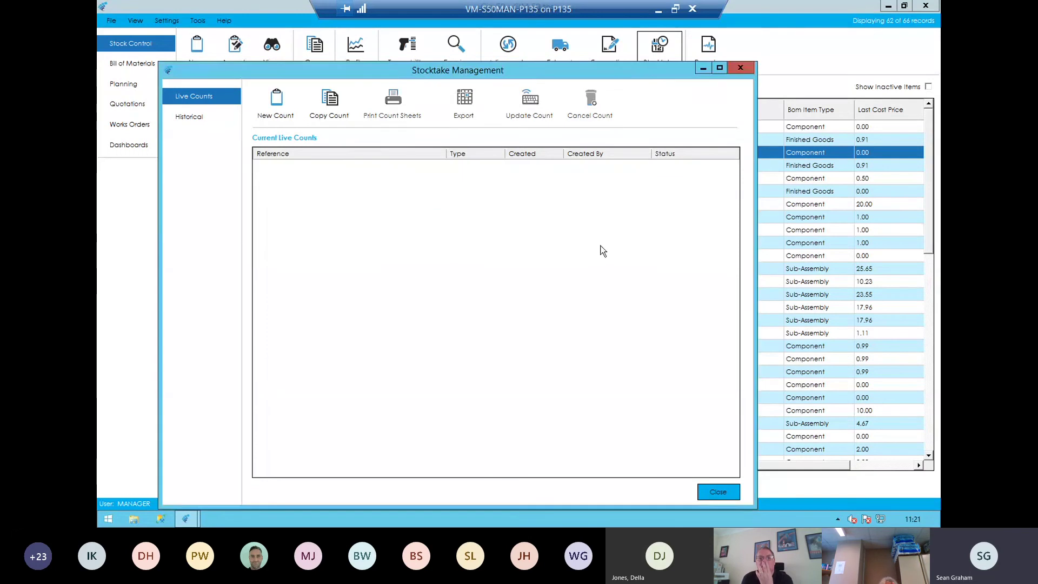
{"action": "left_click", "coordinate": [712, 488]}
- Open the OAK bill of materials for amendment and examine its main details and components
{"action": "left_click", "coordinate": [149, 66]}
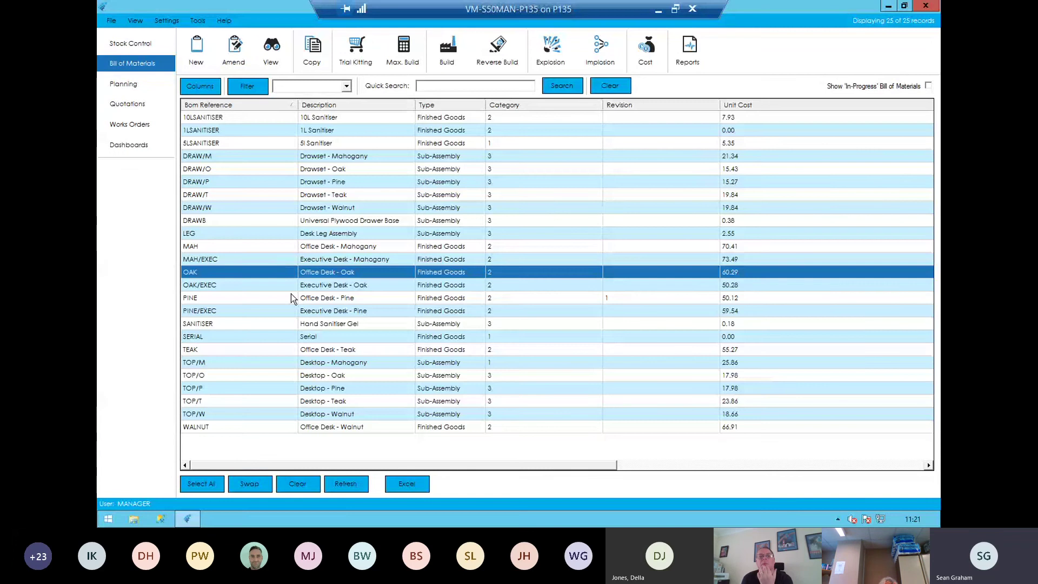
{"action": "left_click", "coordinate": [235, 54]}
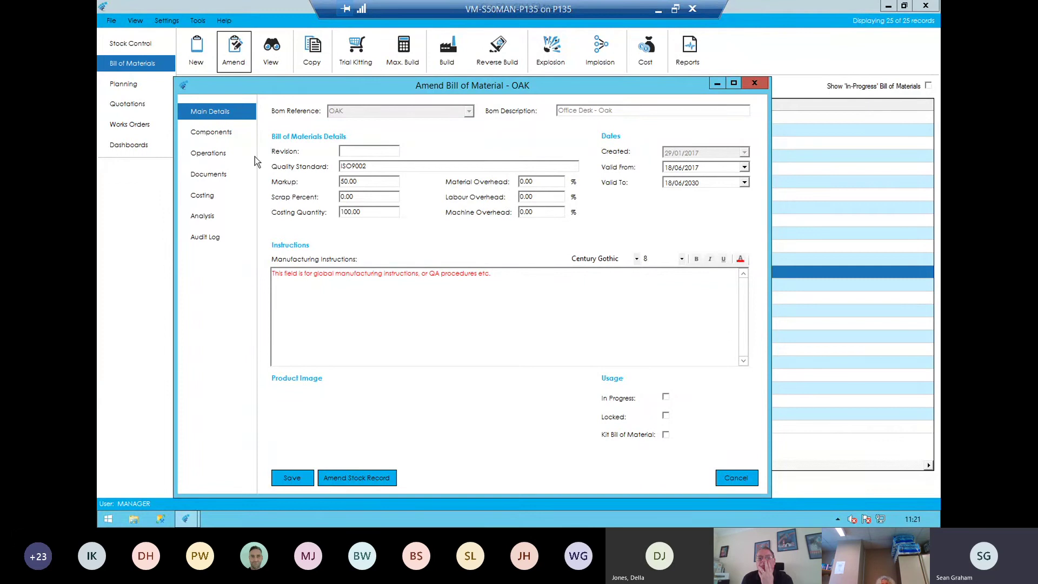
{"action": "left_click", "coordinate": [221, 134]}
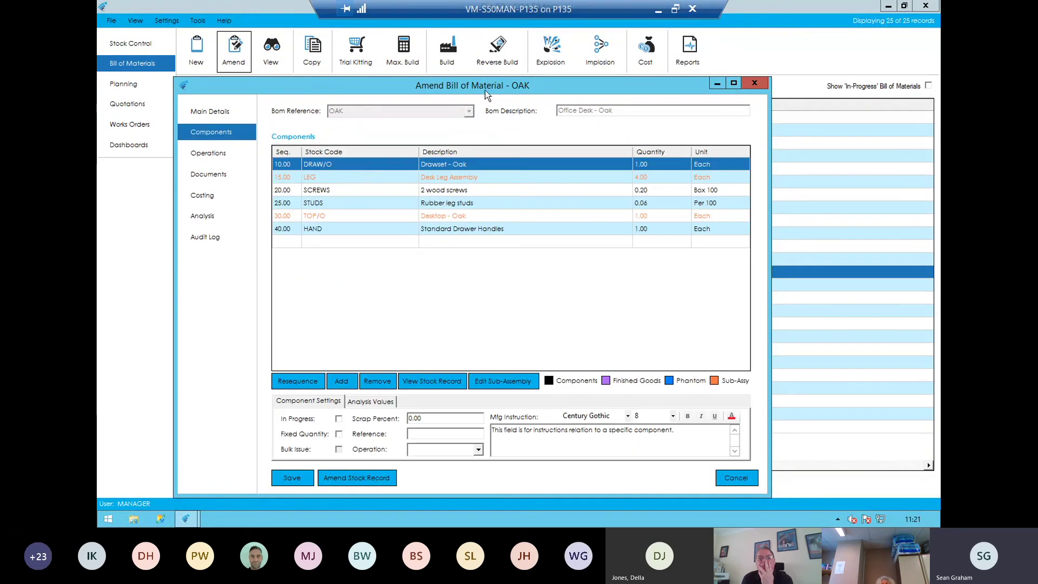
{"action": "left_click_drag", "start_coordinate": [485, 90], "coordinate": [485, 75]}
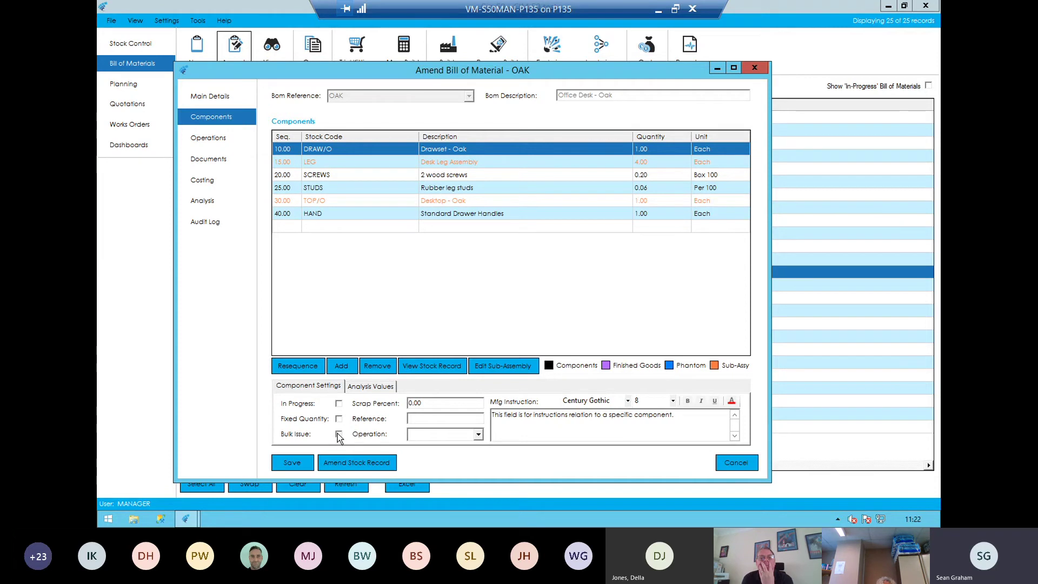
- Examine the OAK bill's operations, including the run details and labour settings of the FIX STUDS operation
{"action": "left_click", "coordinate": [212, 140]}
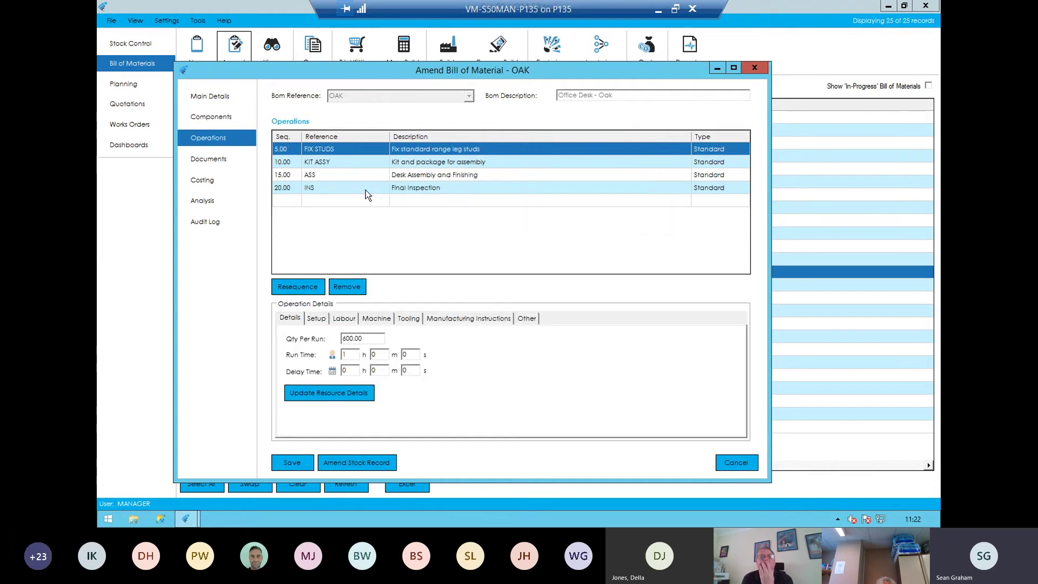
{"action": "left_click", "coordinate": [363, 153]}
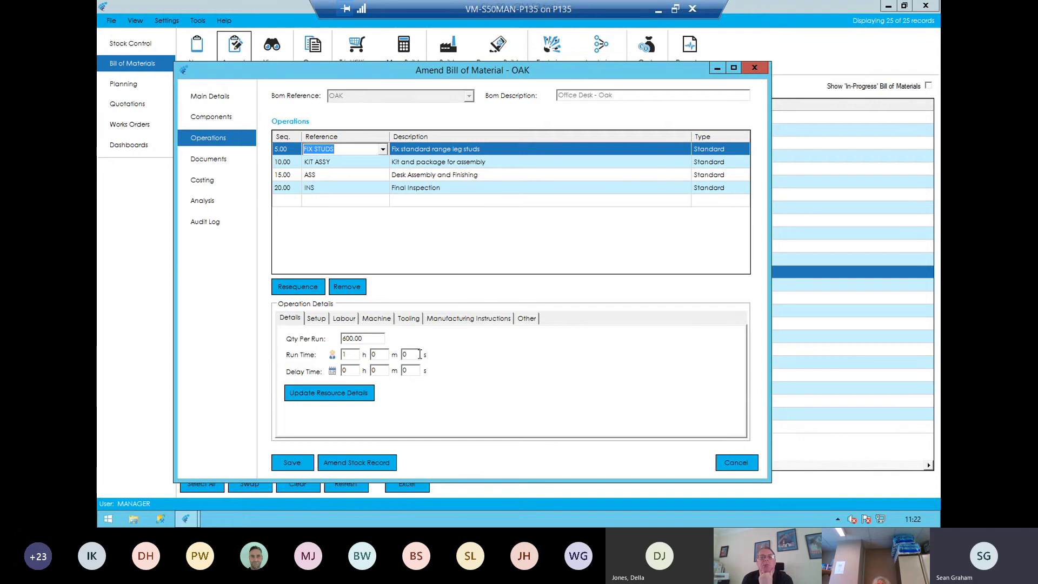
{"action": "key", "text": "alt+Down"}
{"action": "key", "text": "Escape"}
{"action": "left_click", "coordinate": [344, 319]}
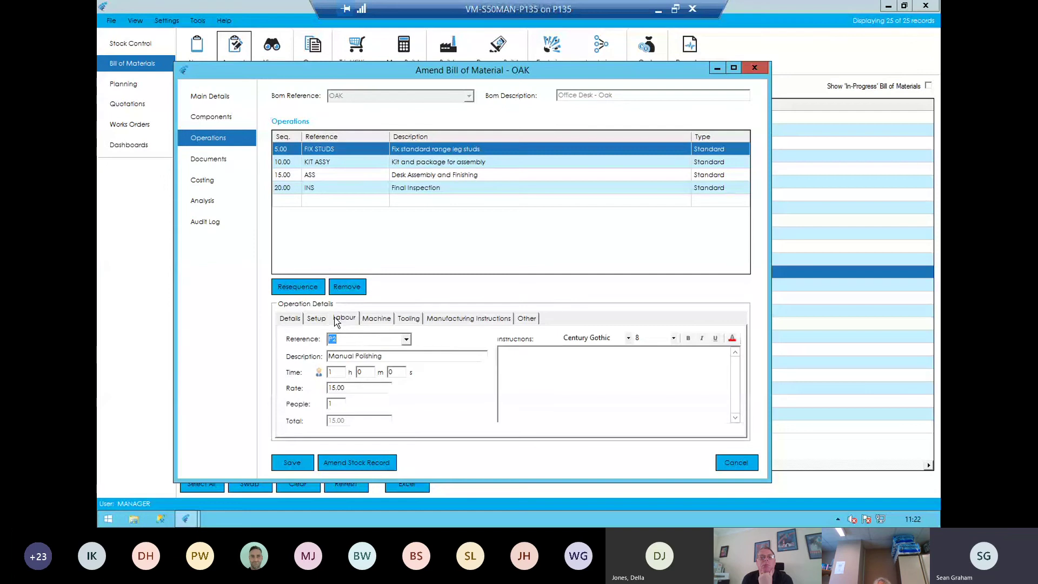
- Examine the FIX STUDS operation's setup settings and the OAK bill's latest costs and costing history entries
{"action": "left_click", "coordinate": [316, 319]}
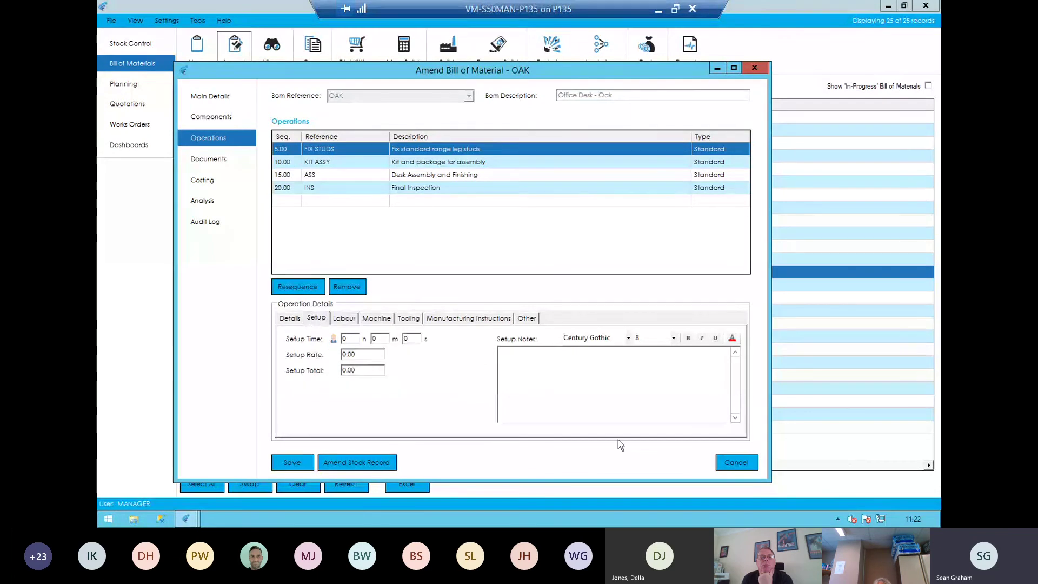
{"action": "left_click", "coordinate": [214, 184]}
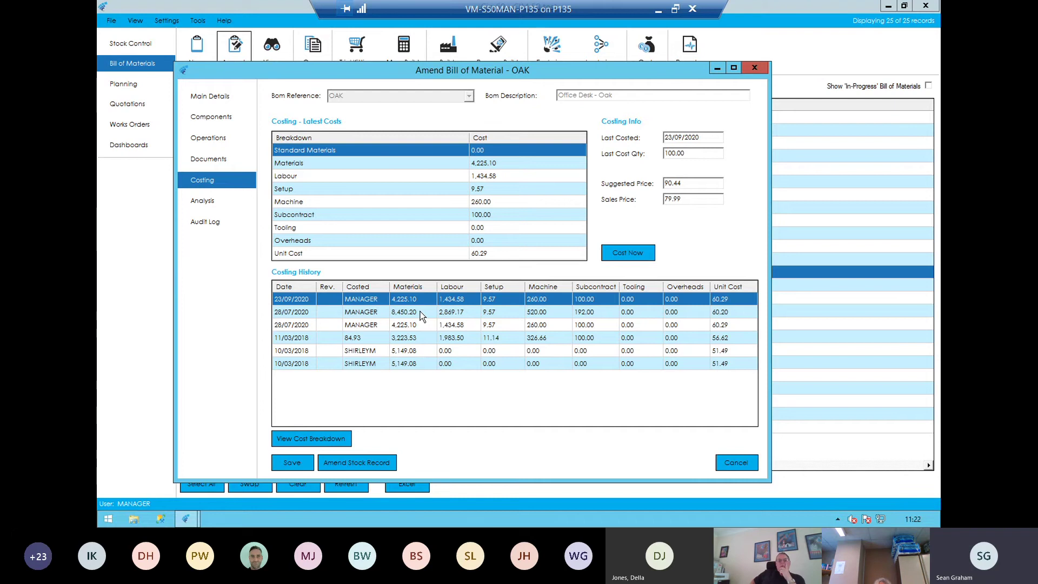
{"action": "left_click", "coordinate": [380, 311]}
{"action": "left_click", "coordinate": [387, 351]}
{"action": "left_click", "coordinate": [393, 367]}
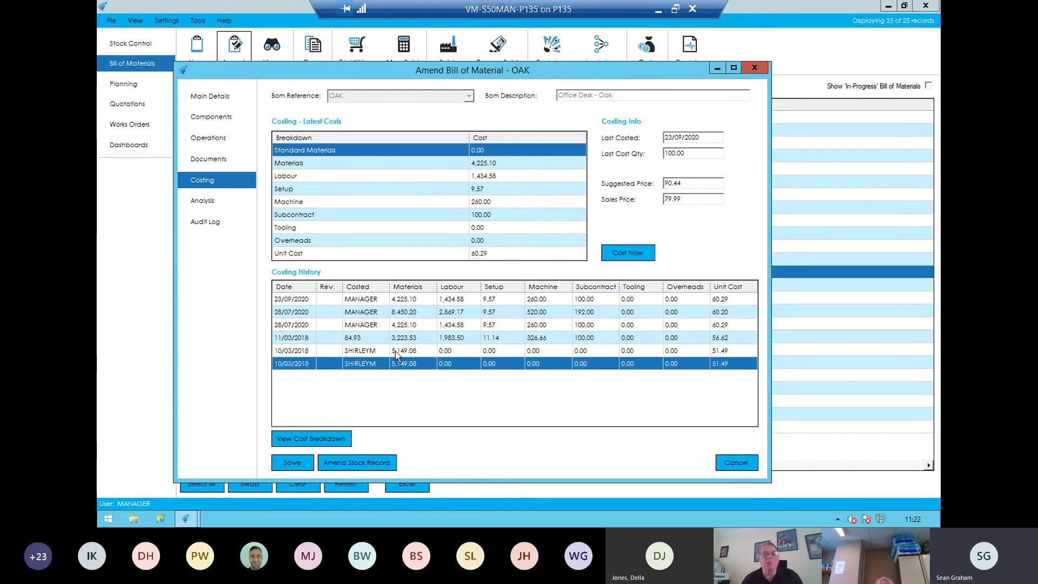
{"action": "left_click", "coordinate": [395, 351]}
{"action": "left_click", "coordinate": [394, 326]}
{"action": "left_click", "coordinate": [394, 313]}
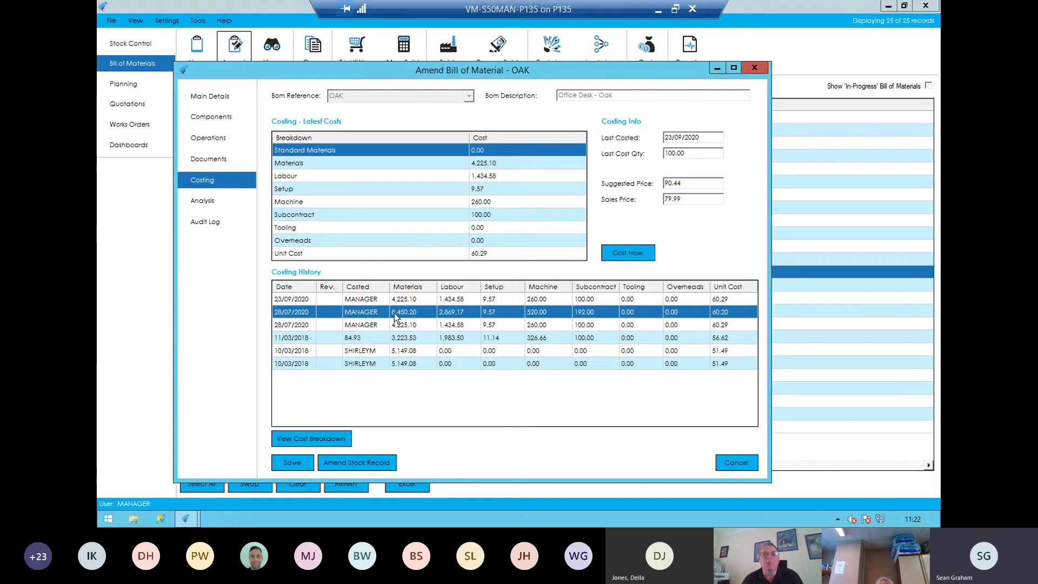
{"action": "left_click", "coordinate": [398, 303]}
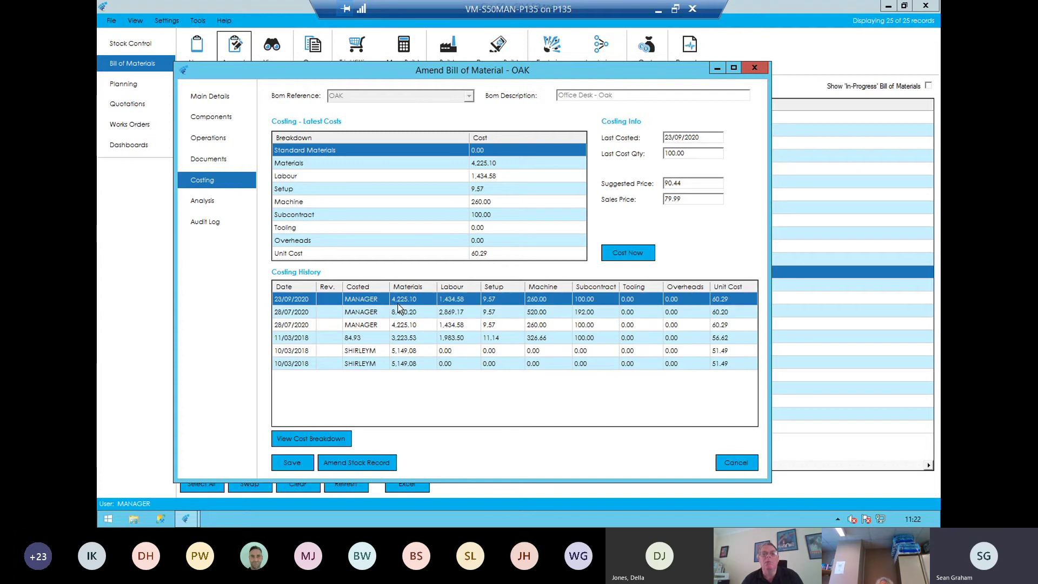
- Examine the component and operation cost breakdown of the 23/09/2020 costing, and close the OAK bill of materials
{"action": "left_click", "coordinate": [332, 439]}
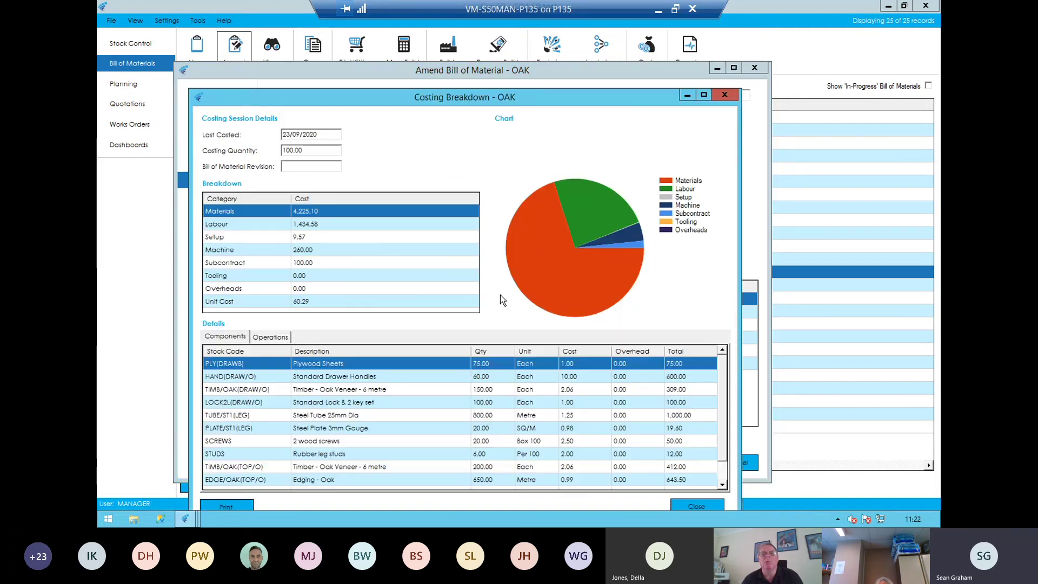
{"action": "left_click_drag", "start_coordinate": [631, 99], "coordinate": [643, 38]}
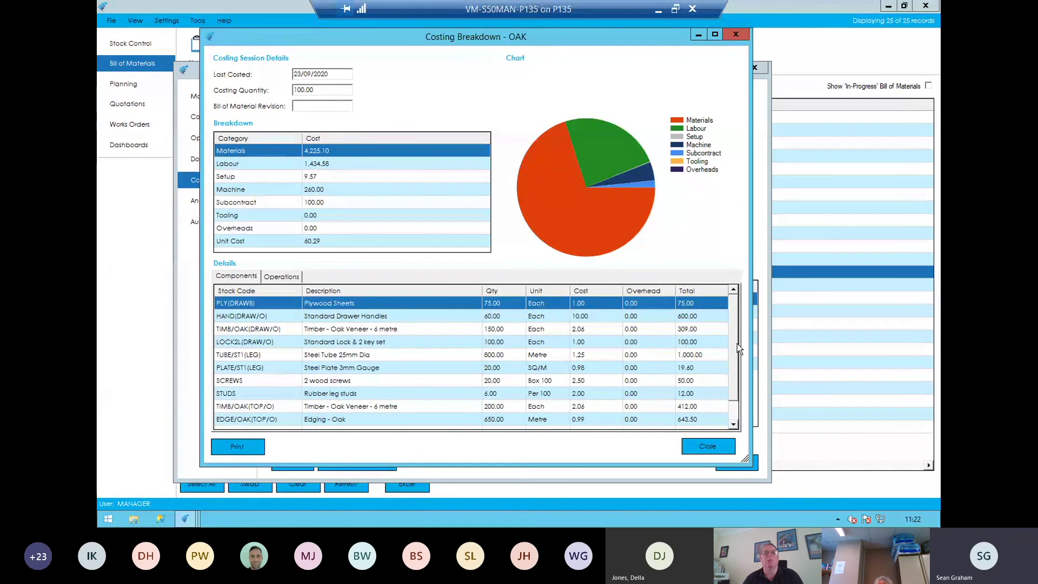
{"action": "scroll", "coordinate": [735, 349], "scroll_direction": "down", "scroll_amount": 3}
{"action": "scroll", "coordinate": [735, 340], "scroll_direction": "up", "scroll_amount": 3}
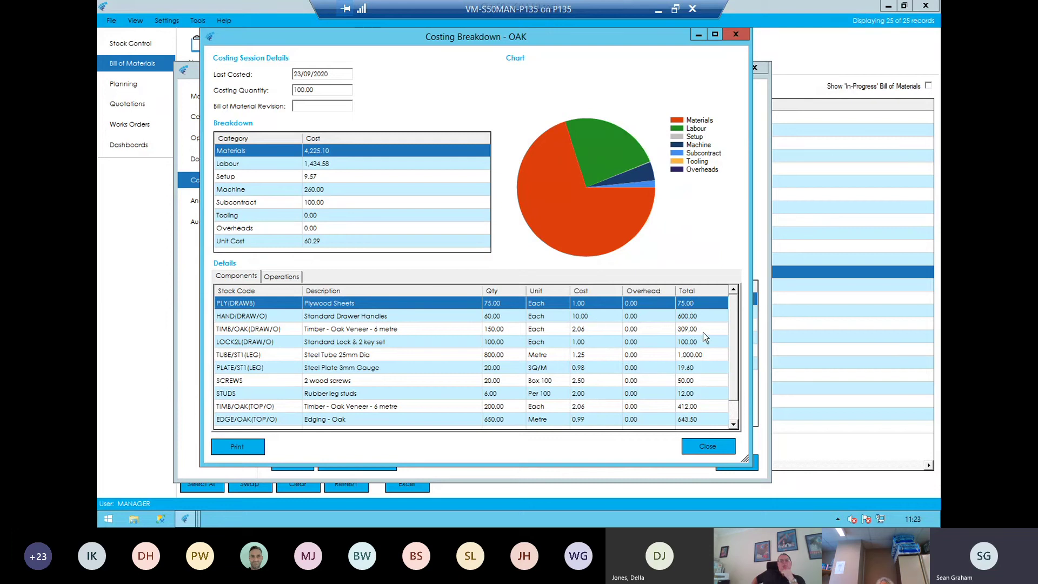
{"action": "left_click", "coordinate": [281, 276]}
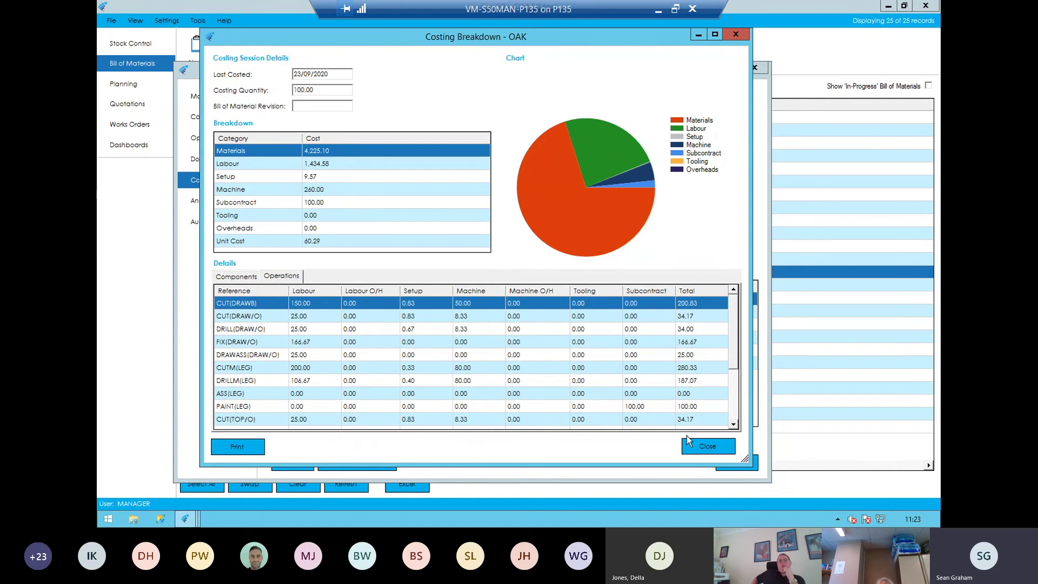
{"action": "left_click", "coordinate": [708, 447]}
{"action": "left_click", "coordinate": [724, 462]}
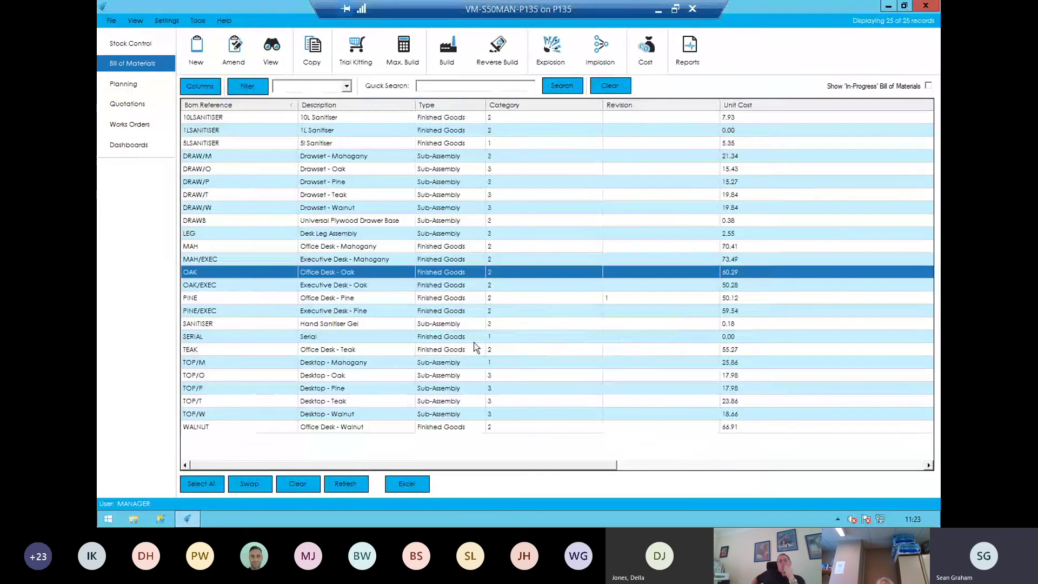
- Review Trial Kitting for the bills of materials from OAK through SANITISER and close it without running the kit
{"action": "left_click", "coordinate": [336, 323], "text": "shift"}
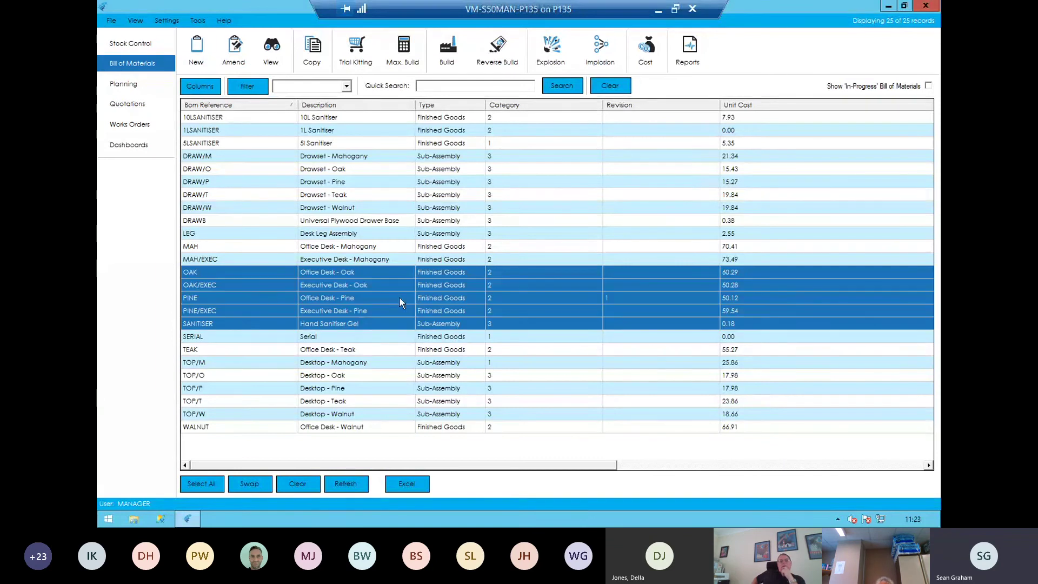
{"action": "left_click", "coordinate": [354, 58]}
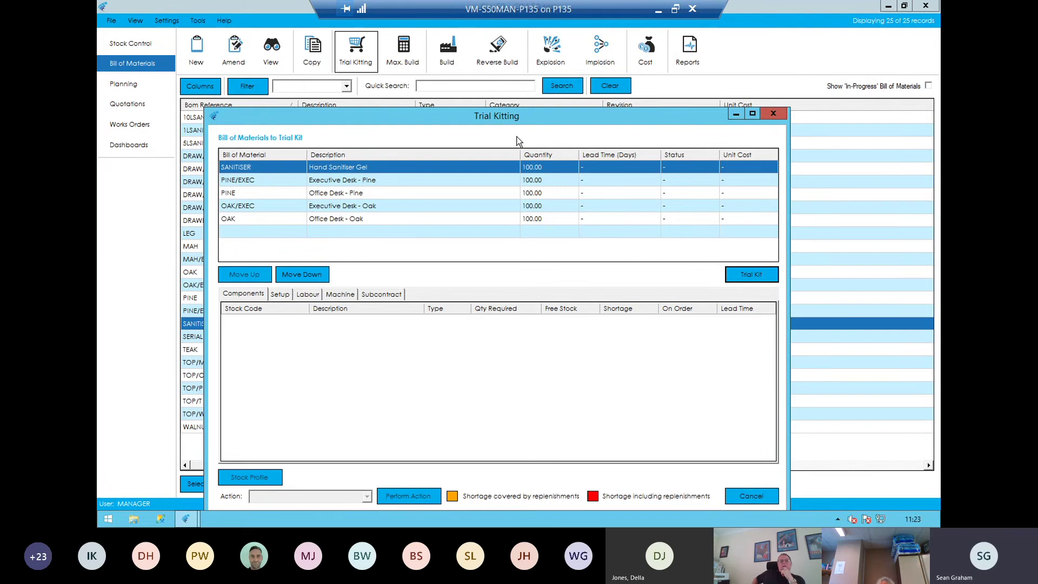
{"action": "left_click_drag", "start_coordinate": [516, 118], "coordinate": [521, 92]}
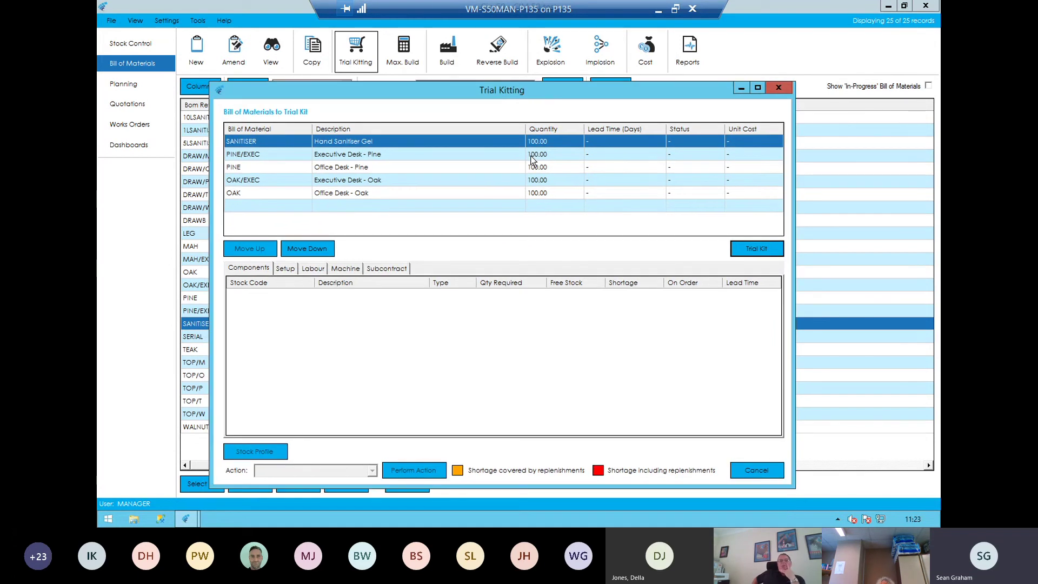
{"action": "left_click", "coordinate": [754, 470]}
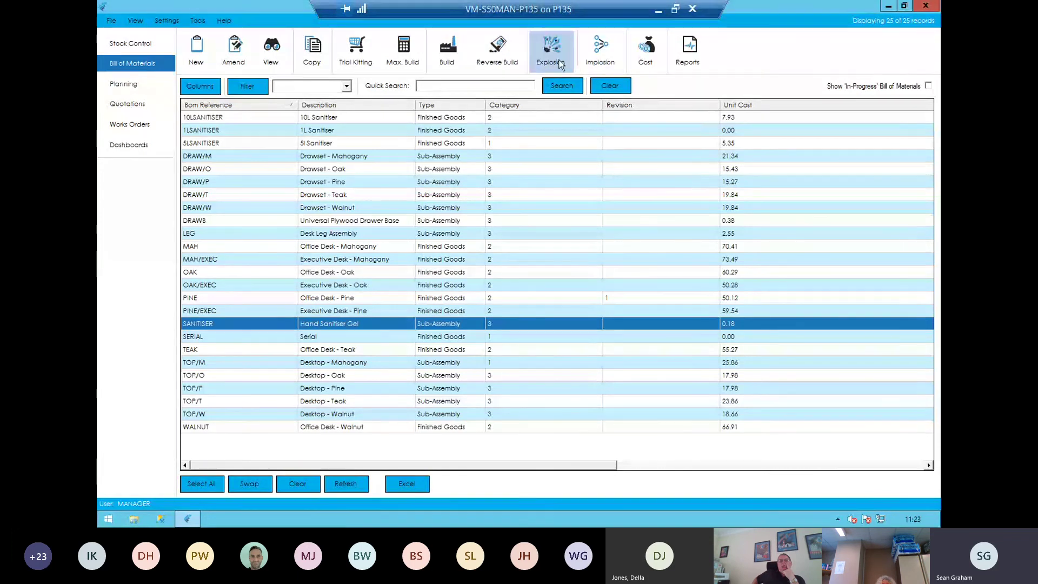
- View the bill of material explosion for OAK and close it
{"action": "left_click", "coordinate": [351, 275]}
{"action": "left_click", "coordinate": [550, 54]}
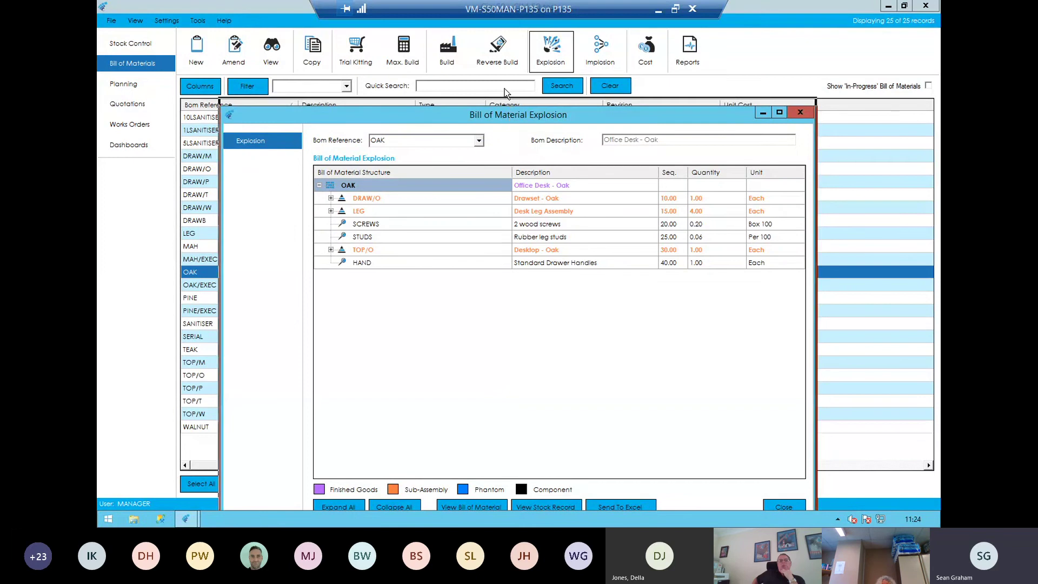
{"action": "left_click_drag", "start_coordinate": [508, 115], "coordinate": [503, 65]}
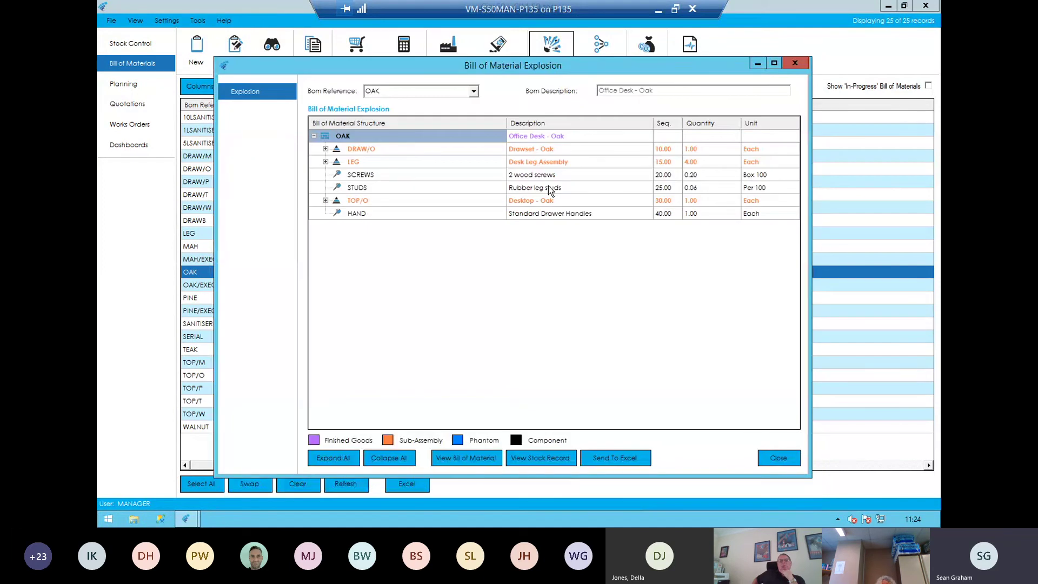
{"action": "left_click", "coordinate": [778, 457]}
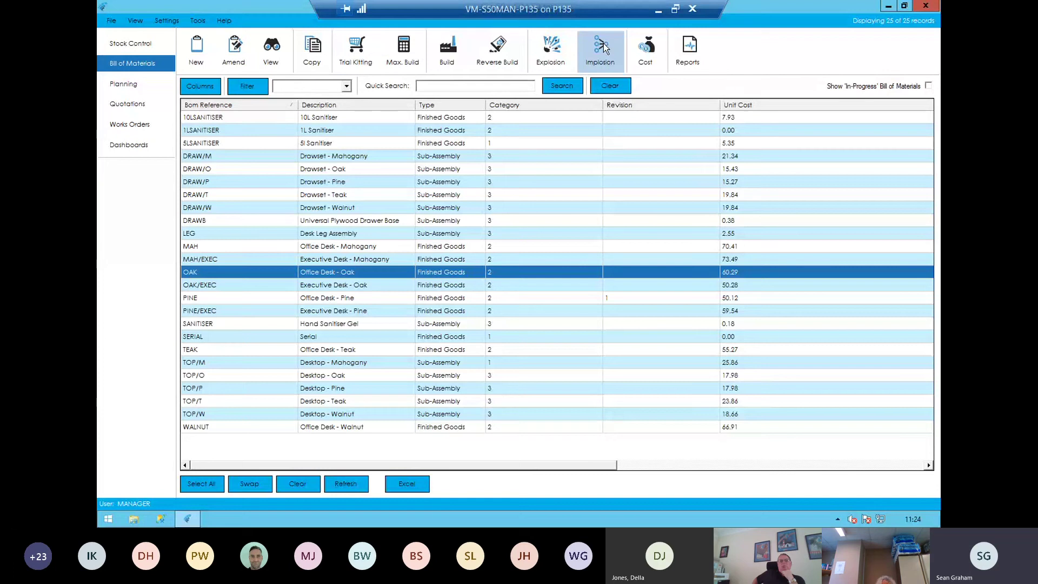
- In Planning, read the demand schedule up to 23/12/2020 from all demand sources and check the summary's Make for Stock line
{"action": "left_click", "coordinate": [126, 85]}
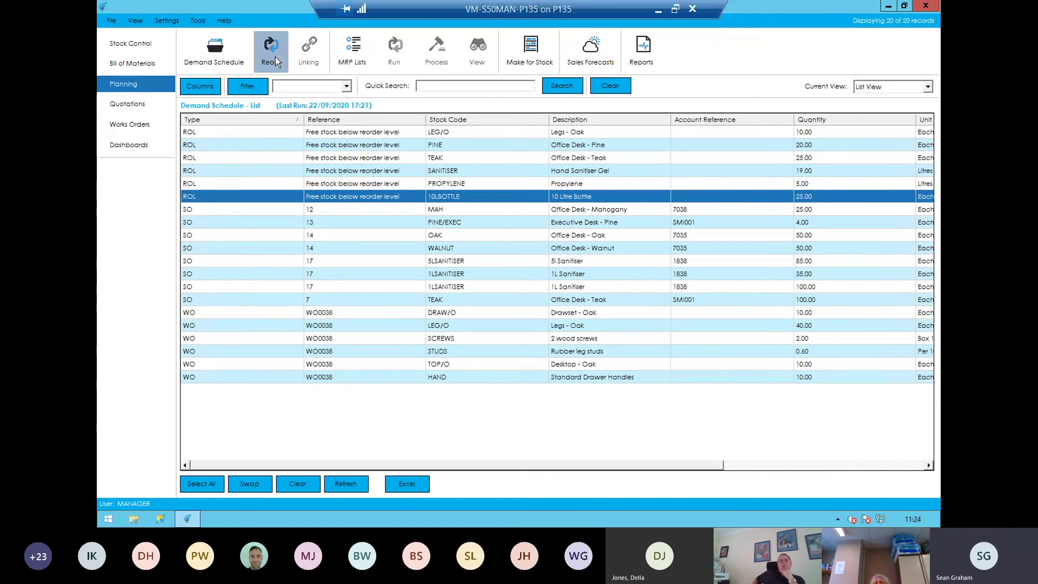
{"action": "left_click", "coordinate": [272, 54]}
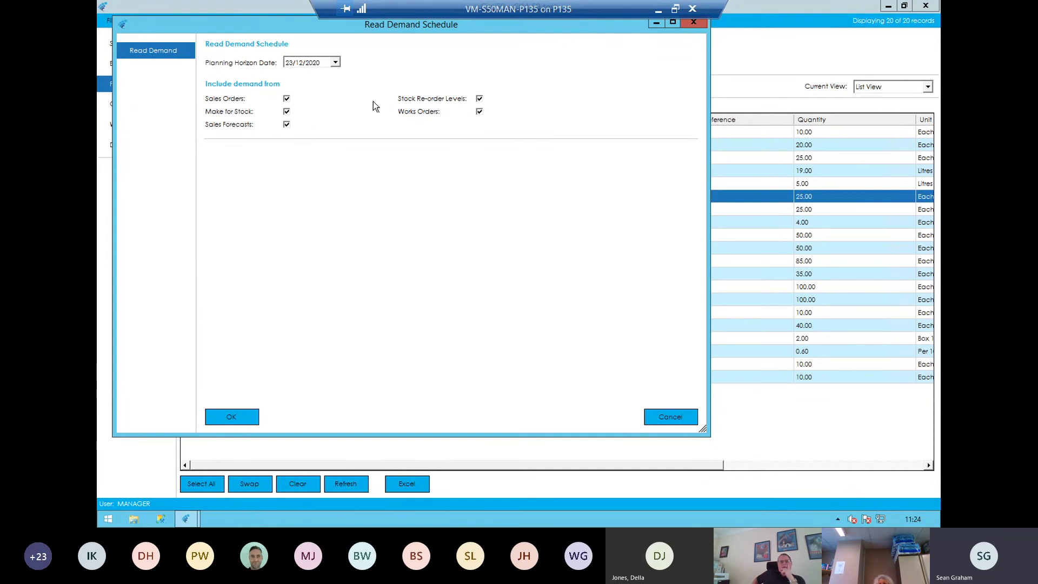
{"action": "left_click", "coordinate": [227, 418]}
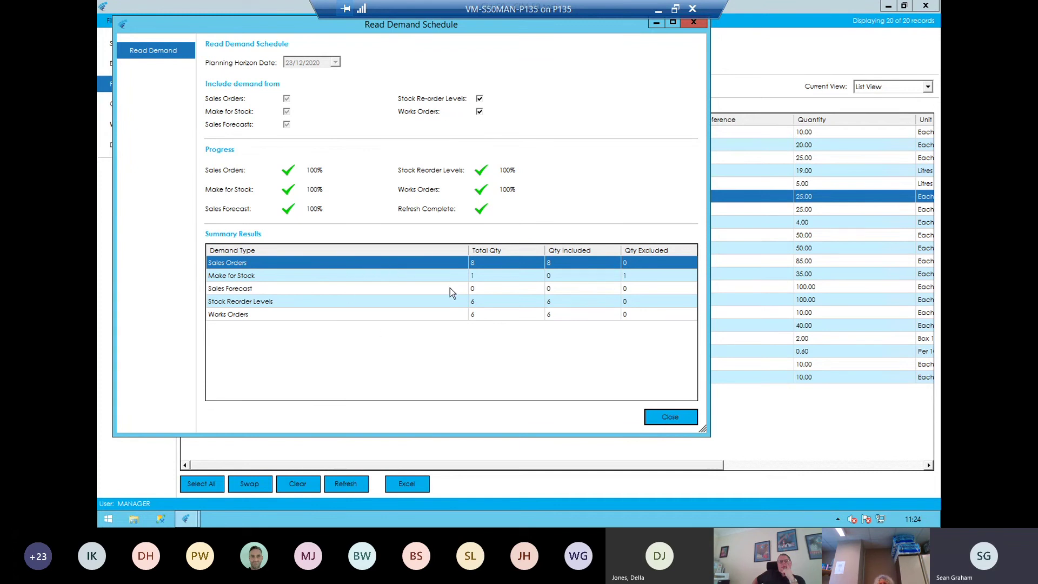
{"action": "left_click", "coordinate": [634, 276]}
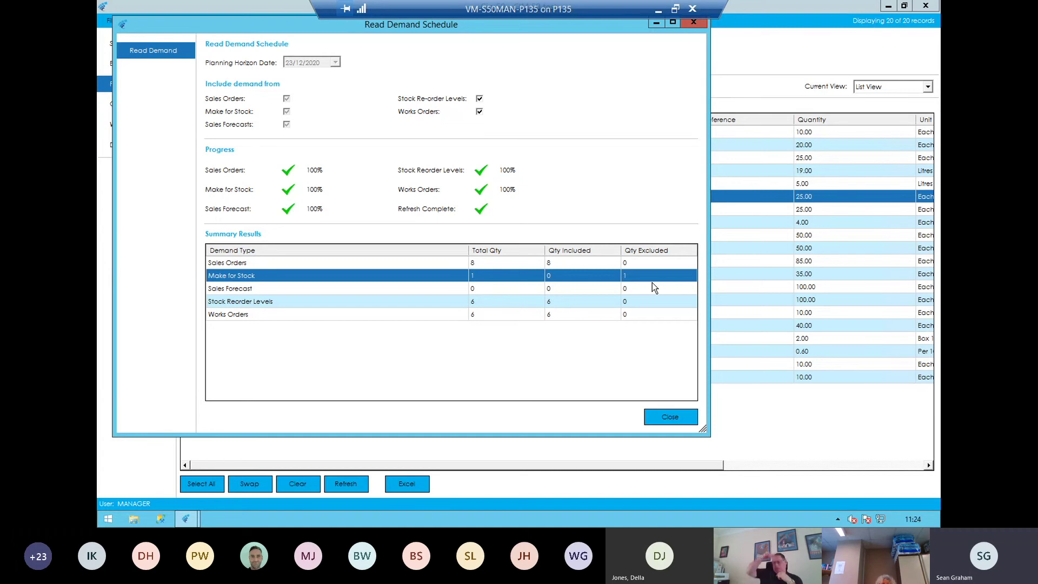
{"action": "left_click", "coordinate": [671, 415]}
- View the demand schedule's exclusions and return to the list view
{"action": "left_click", "coordinate": [923, 90]}
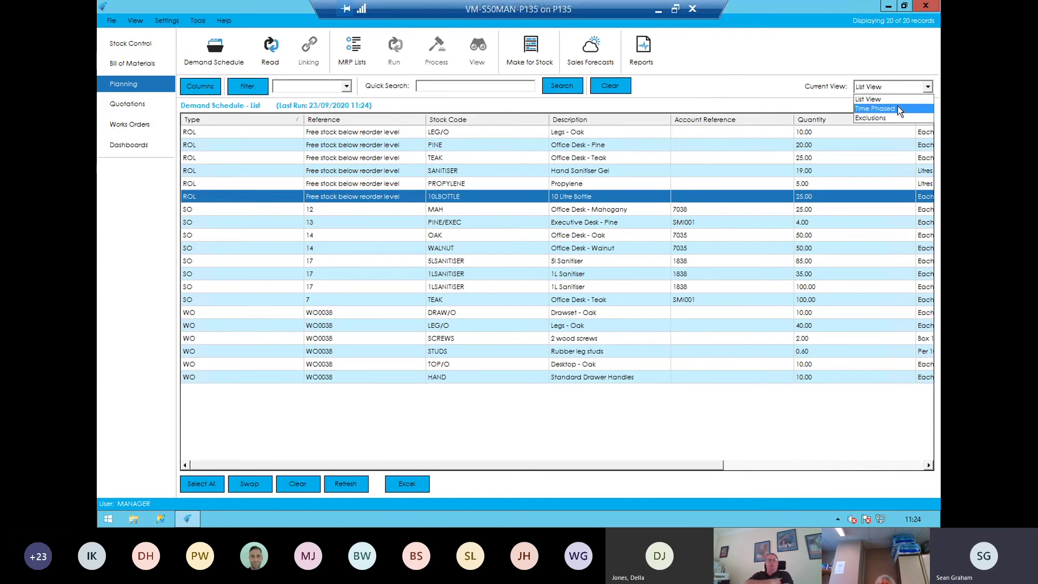
{"action": "left_click", "coordinate": [895, 115]}
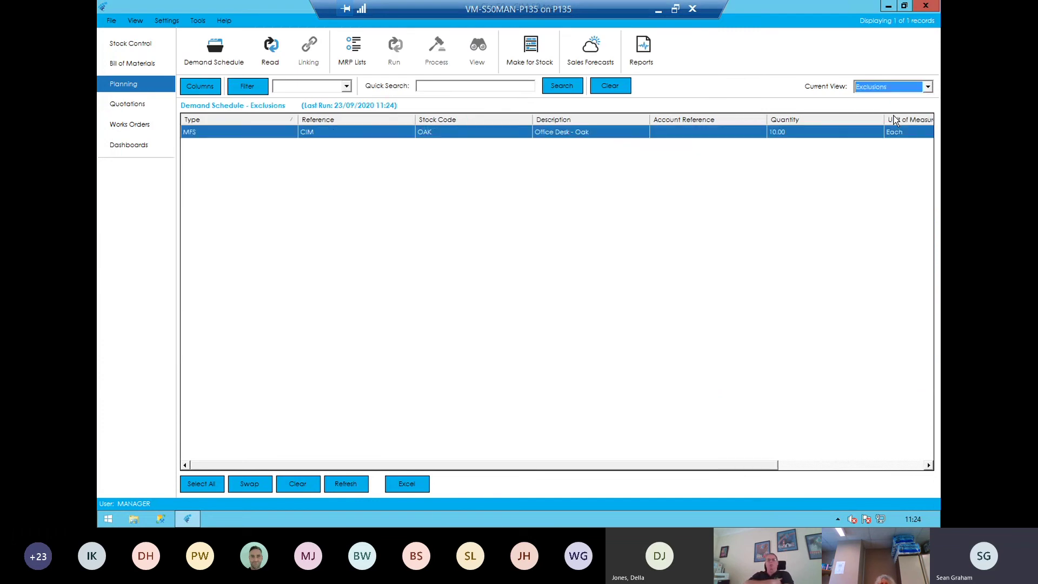
{"action": "left_click", "coordinate": [927, 88]}
{"action": "left_click", "coordinate": [911, 100]}
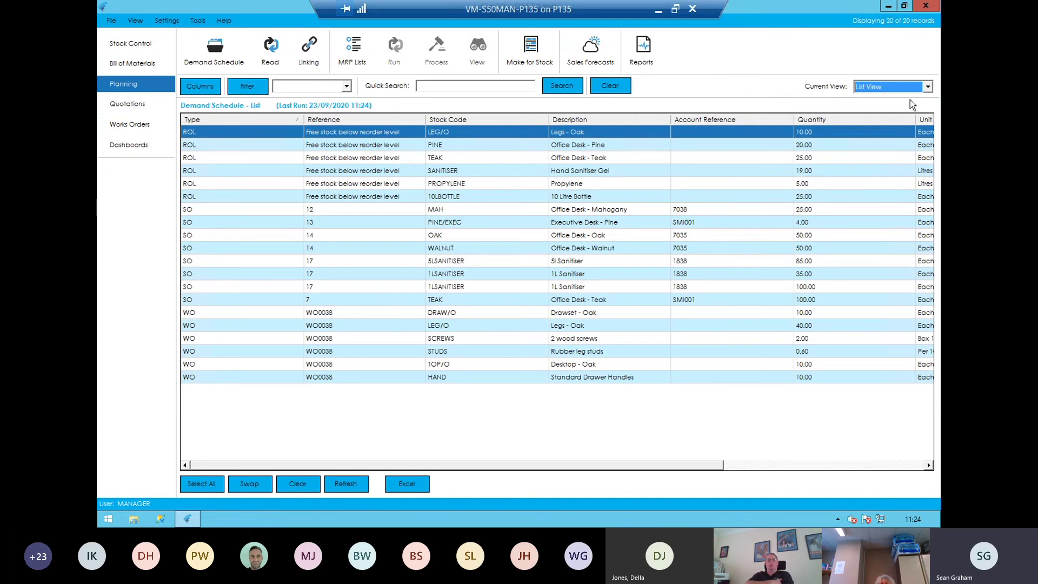
- Open the MRP recommendations and bring up the Run MRP settings
{"action": "left_click", "coordinate": [354, 61]}
{"action": "left_click", "coordinate": [394, 51]}
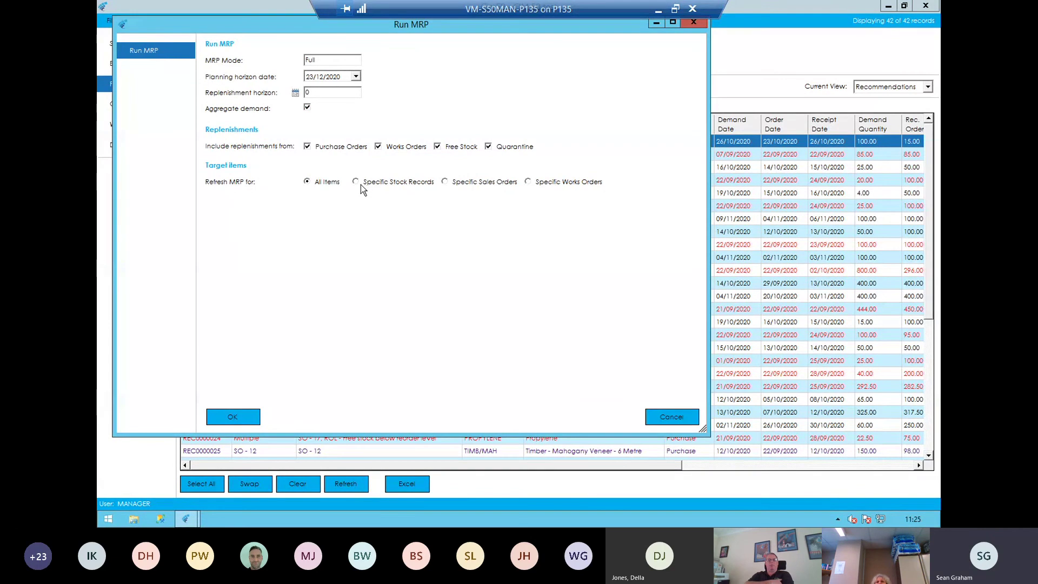
{"action": "left_click", "coordinate": [449, 184]}
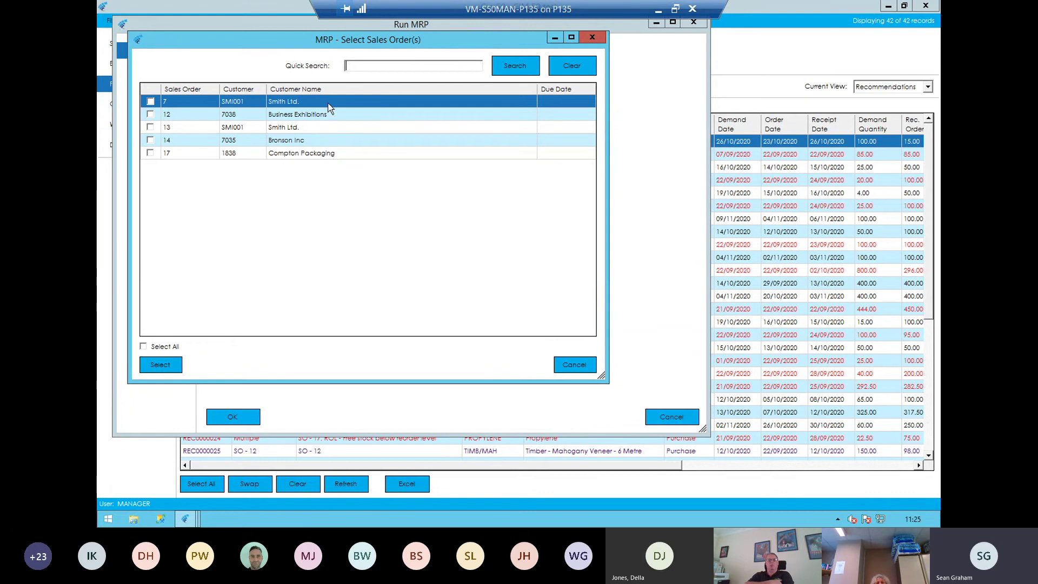
{"action": "left_click", "coordinate": [151, 101]}
{"action": "left_click", "coordinate": [151, 126]}
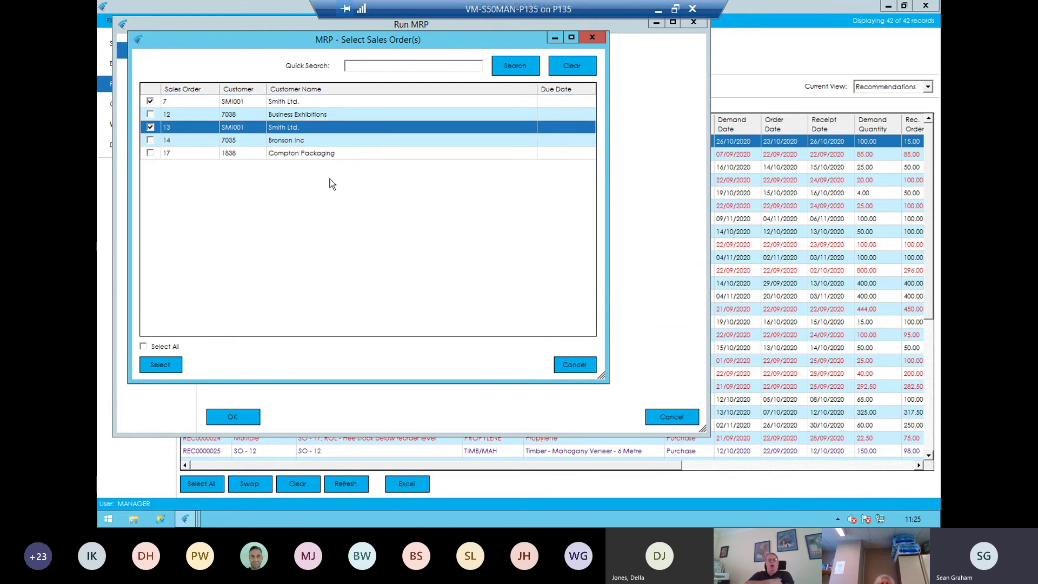
{"action": "left_click", "coordinate": [587, 367]}
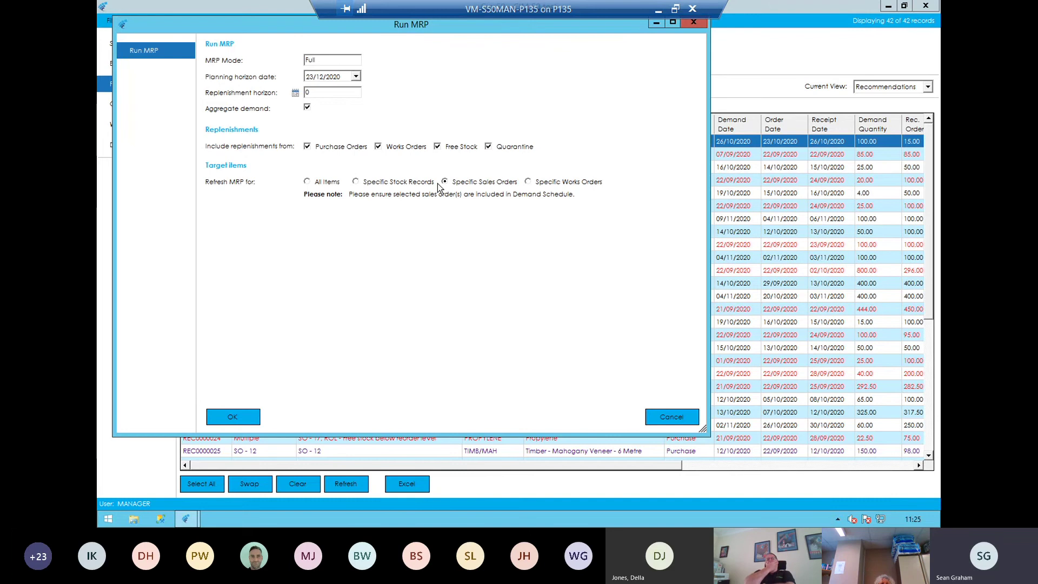
- Run full MRP for all items with the 23/12/2020 planning horizon and aggregated demand
{"action": "left_click", "coordinate": [312, 182]}
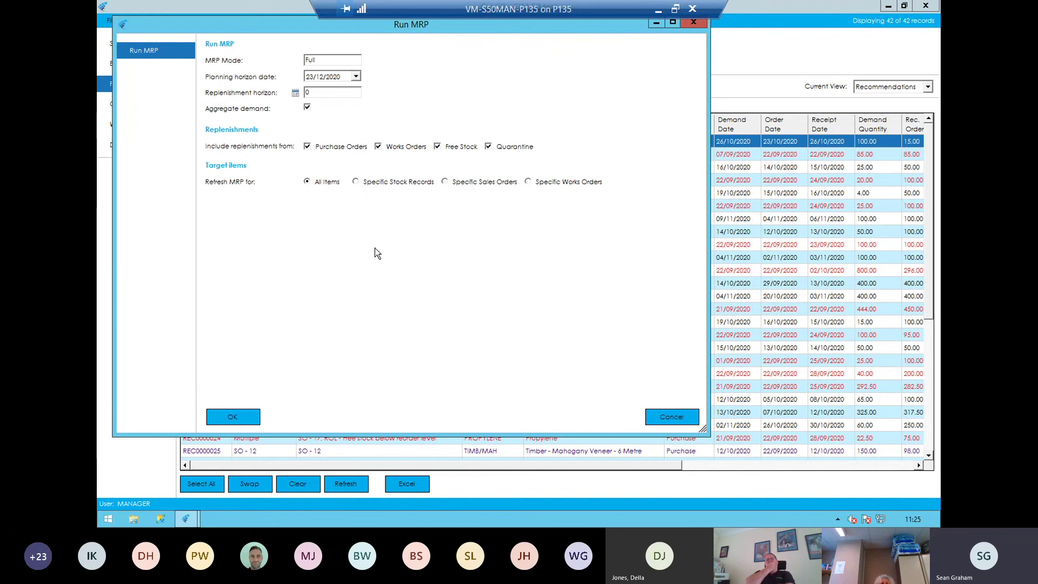
{"action": "left_click", "coordinate": [242, 415]}
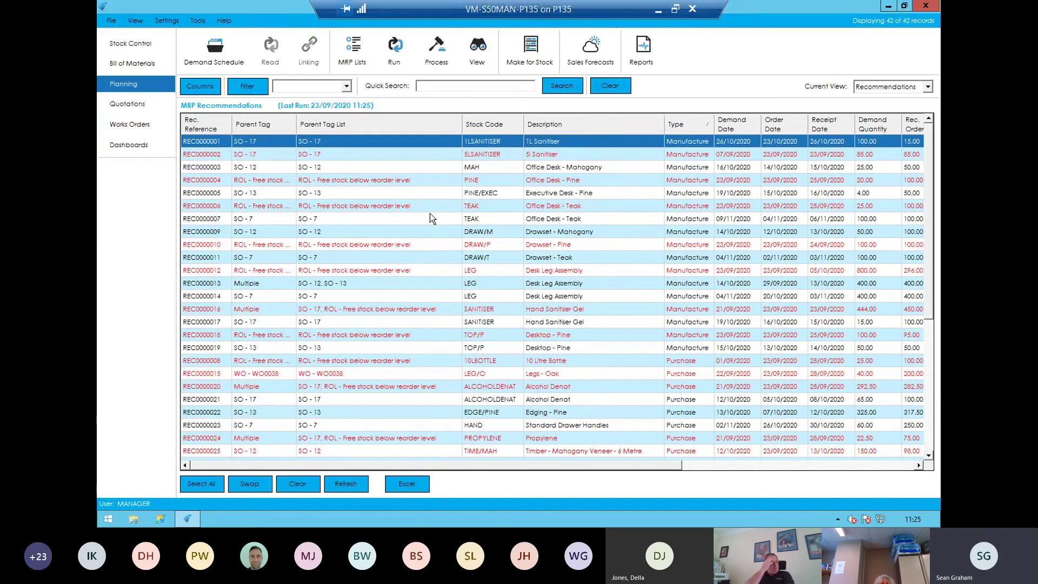
- Search the MRP recommendations by the Edging - Pine line's sales order tag and examine the PINE/EXEC and LEG recommendations
{"action": "left_click", "coordinate": [214, 412]}
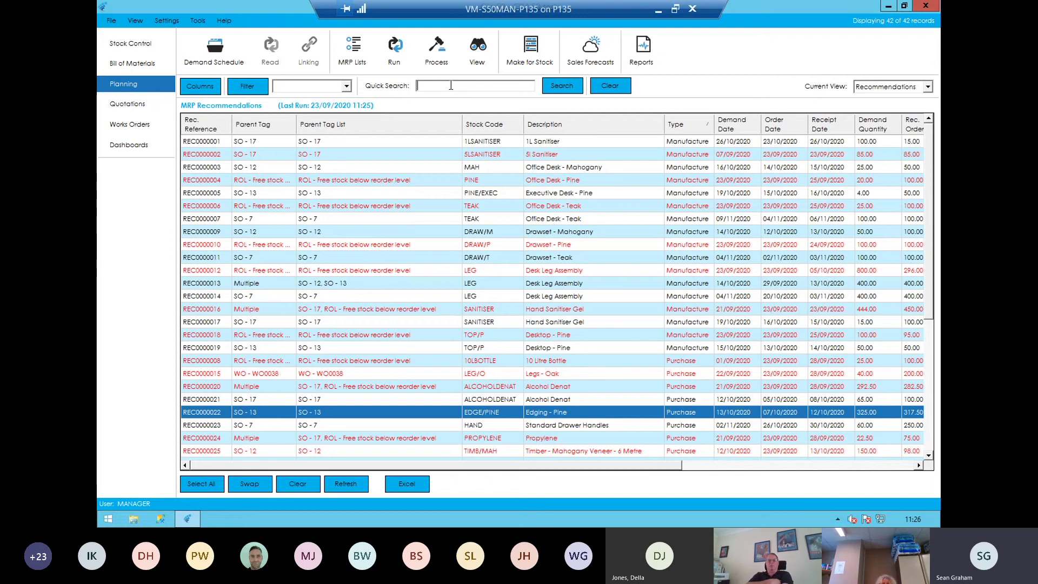
{"action": "type", "text": "sO - 13"}
{"action": "key", "text": "Return"}
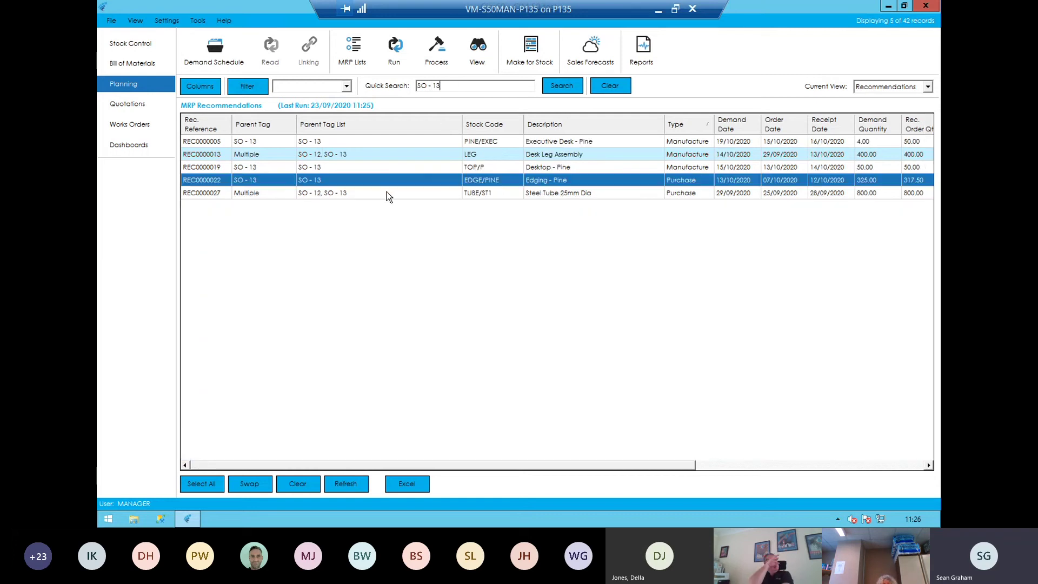
{"action": "left_click", "coordinate": [391, 142]}
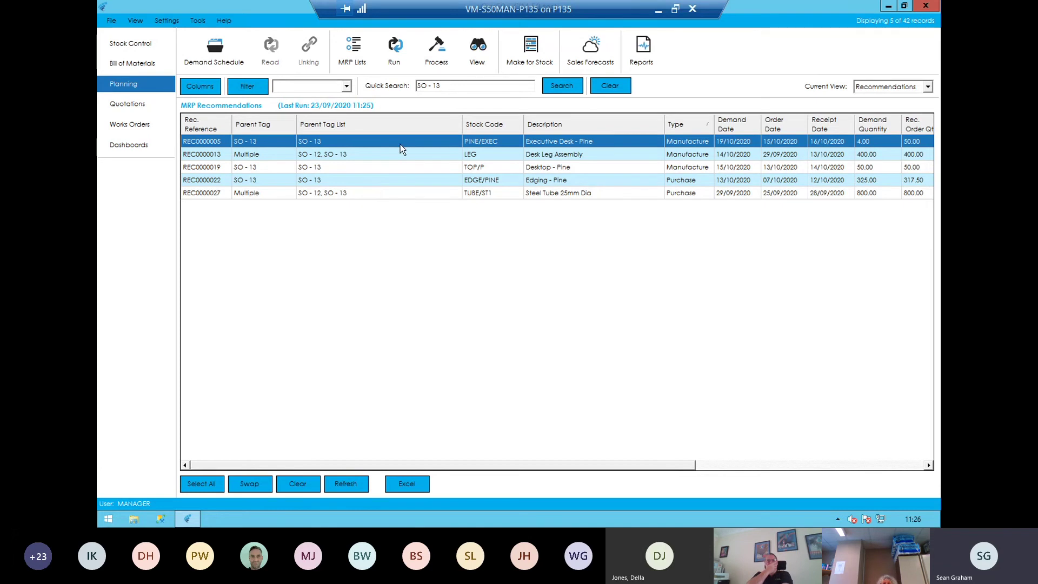
{"action": "left_click", "coordinate": [400, 158]}
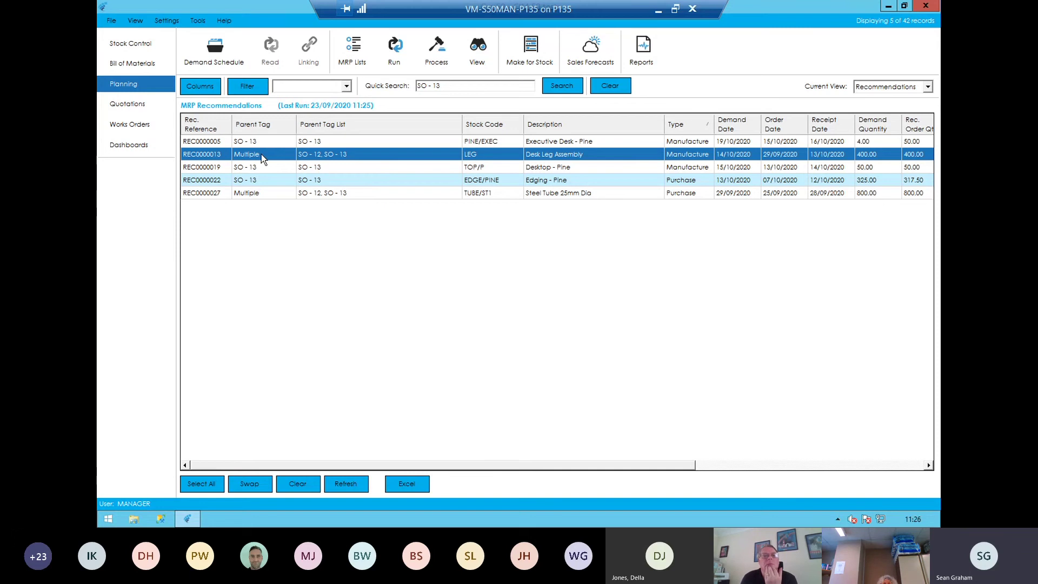
{"action": "left_click", "coordinate": [335, 142]}
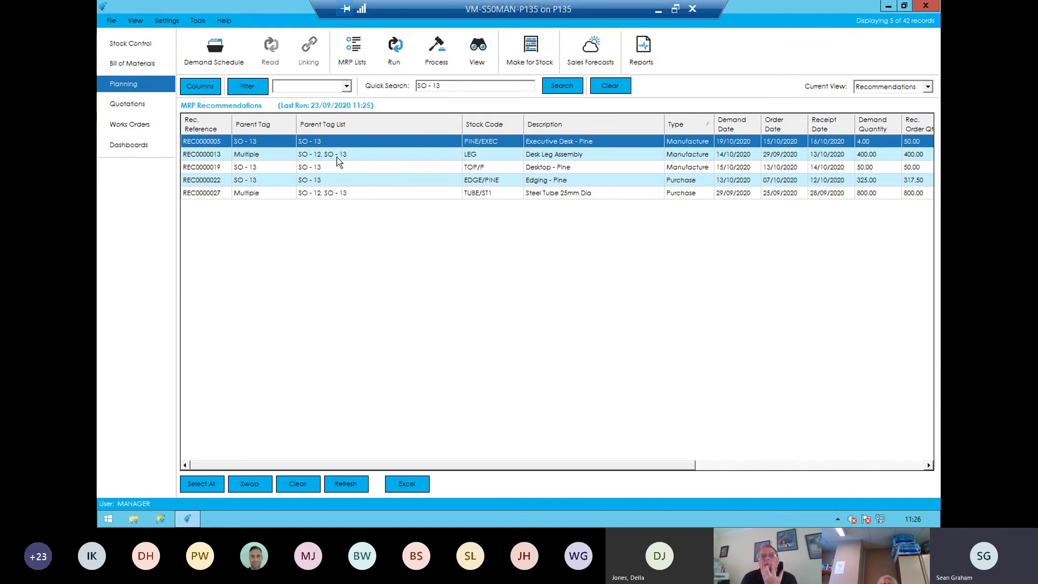
- Clear the SO - 13 search, action all Manufacture recommendations together, and review their works order references and statuses
{"action": "left_click", "coordinate": [344, 193], "text": "shift"}
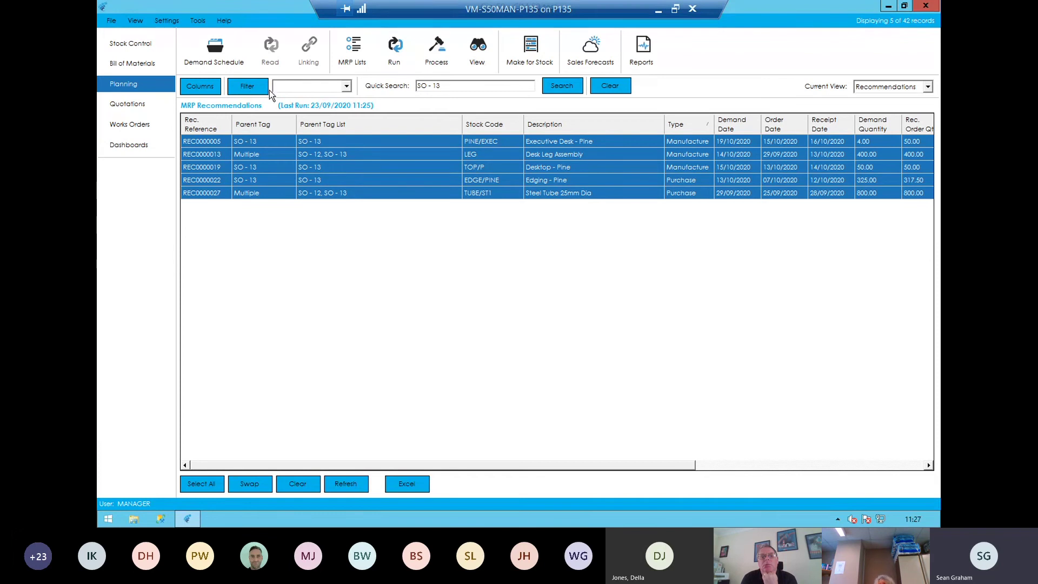
{"action": "left_click", "coordinate": [621, 88]}
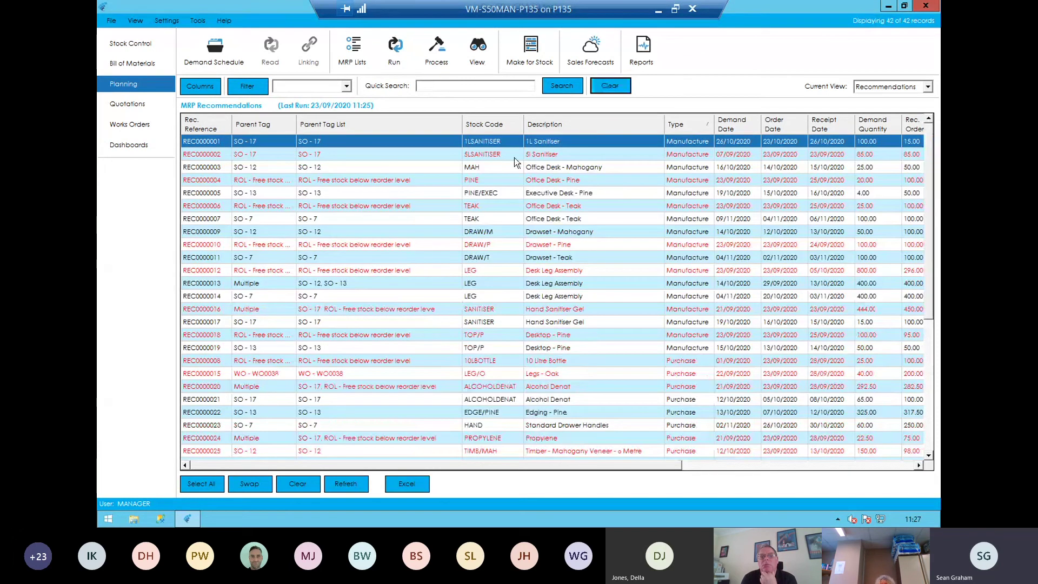
{"action": "left_click", "coordinate": [679, 349], "text": "shift"}
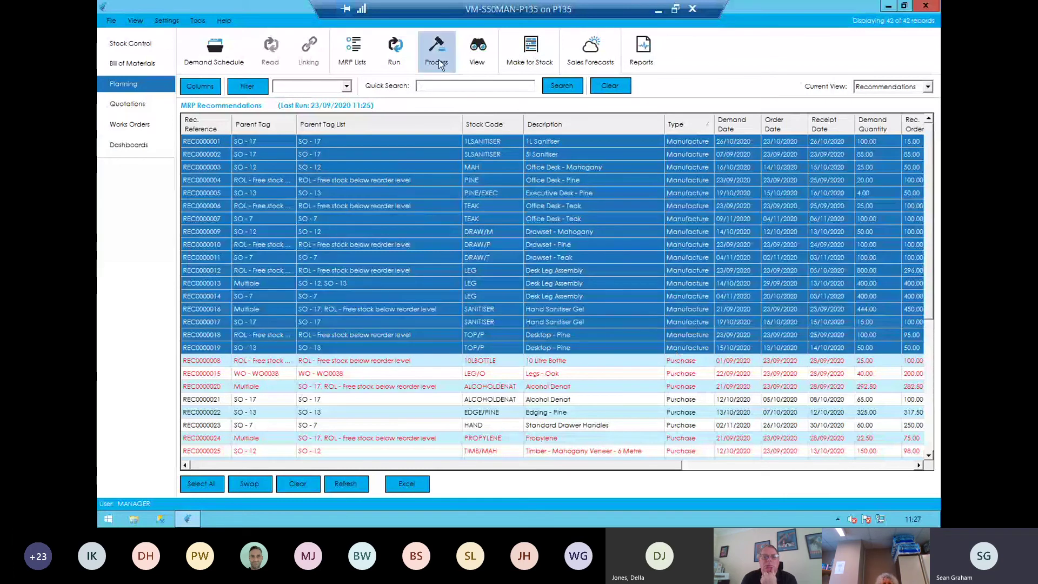
{"action": "left_click", "coordinate": [437, 51]}
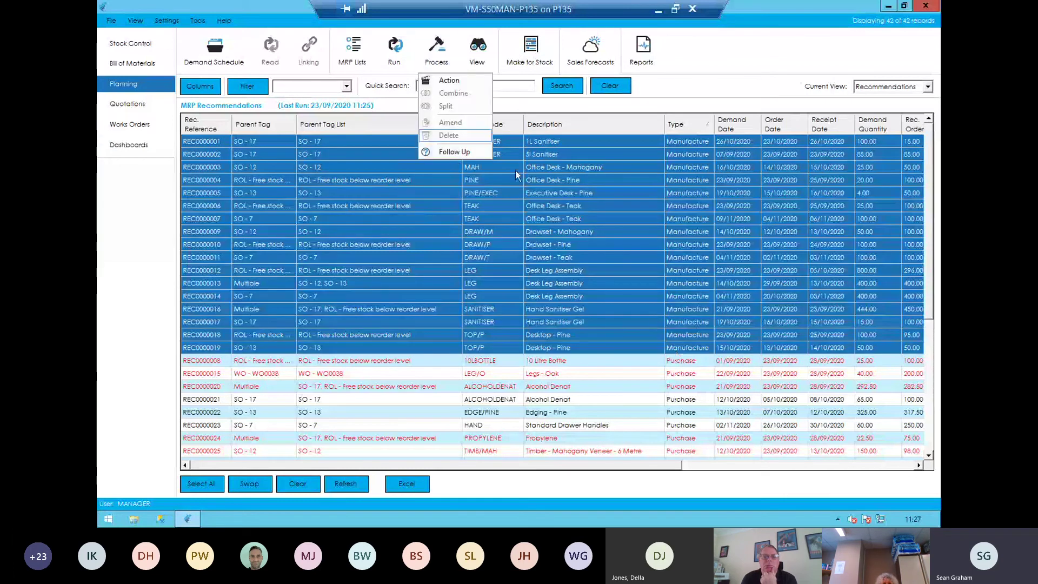
{"action": "left_click", "coordinate": [456, 83]}
{"action": "left_click", "coordinate": [184, 201]}
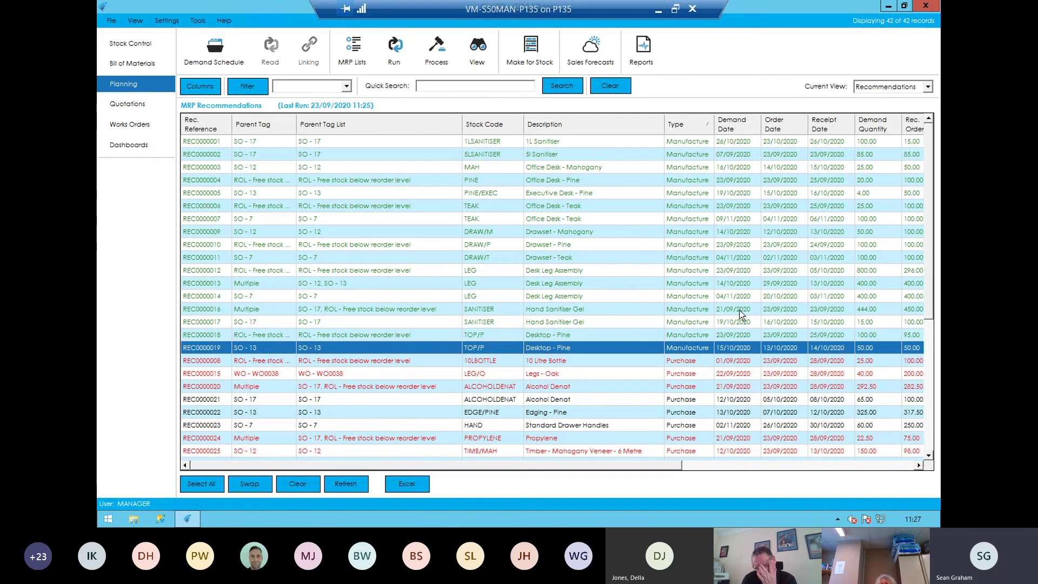
{"action": "left_click_drag", "start_coordinate": [630, 465], "coordinate": [887, 460]}
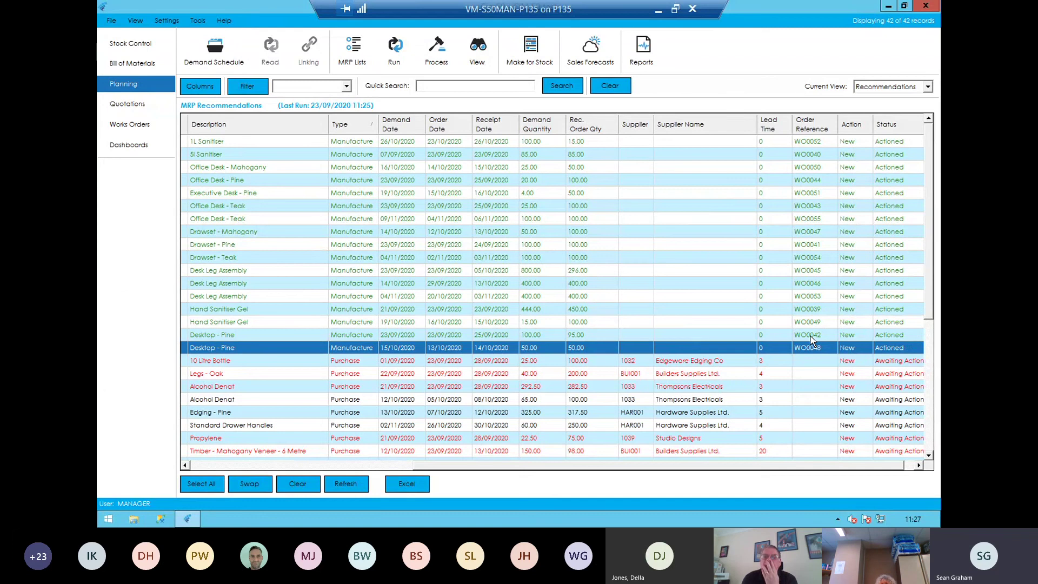
- Go to the works orders and view the Work To List of routing operations
{"action": "left_click", "coordinate": [142, 128]}
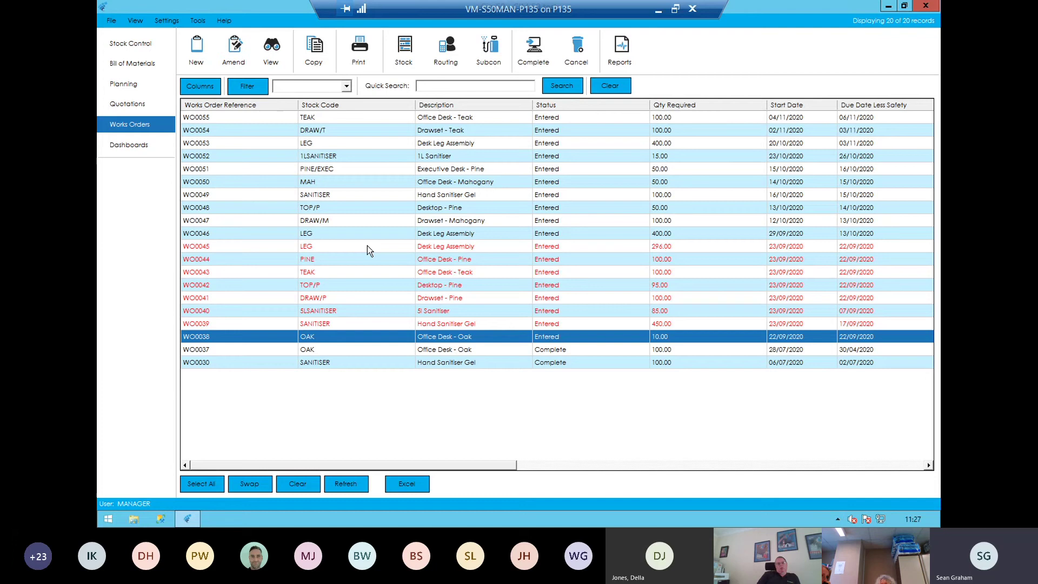
{"action": "left_click", "coordinate": [443, 57]}
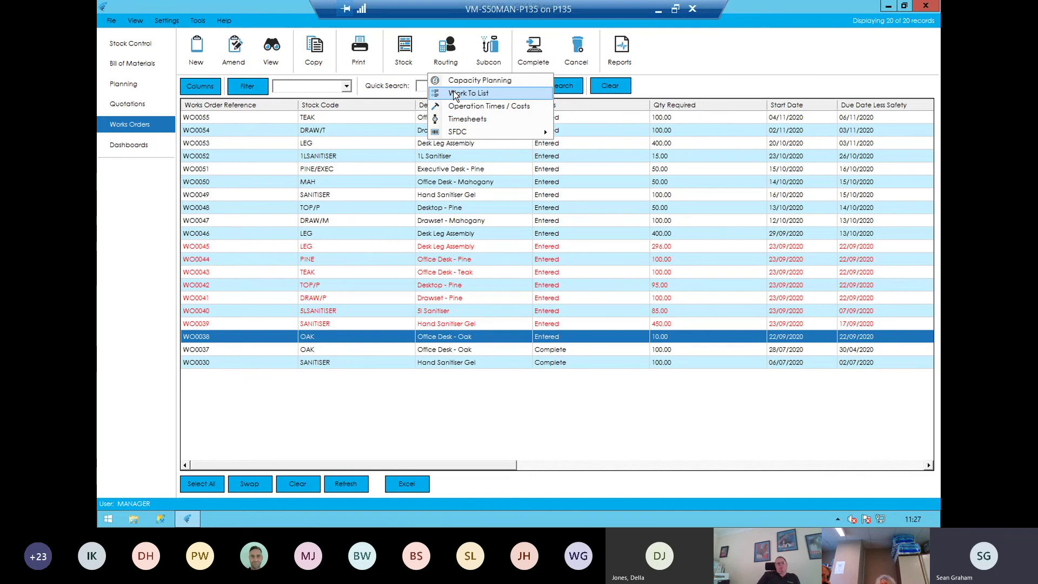
{"action": "left_click", "coordinate": [456, 93]}
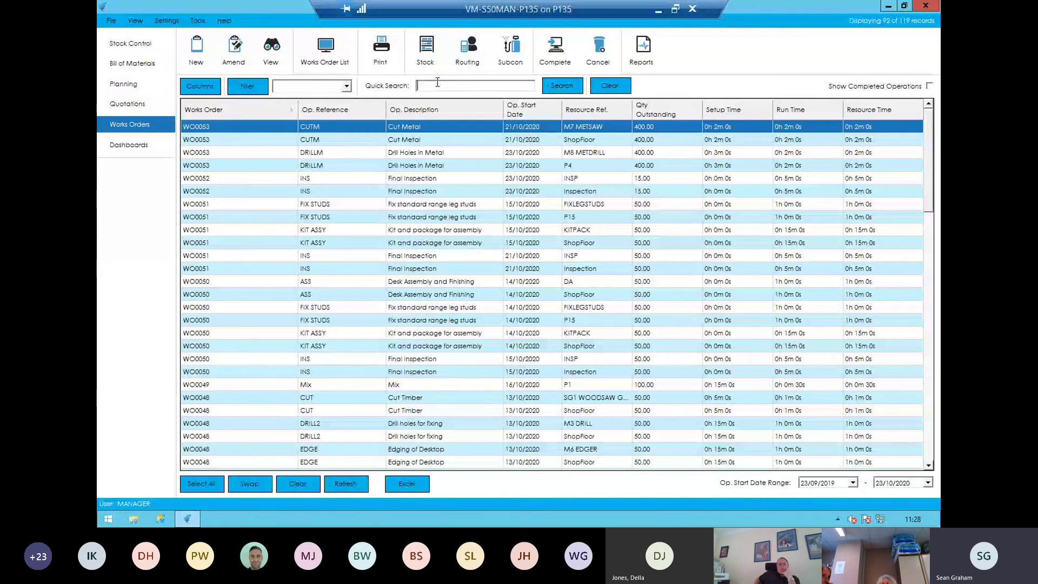
- Search the Work To List for "inspection", sort it by operation start date, and select WO0038's Inspection resource line
{"action": "type", "text": "inspection"}
{"action": "key", "text": "Return"}
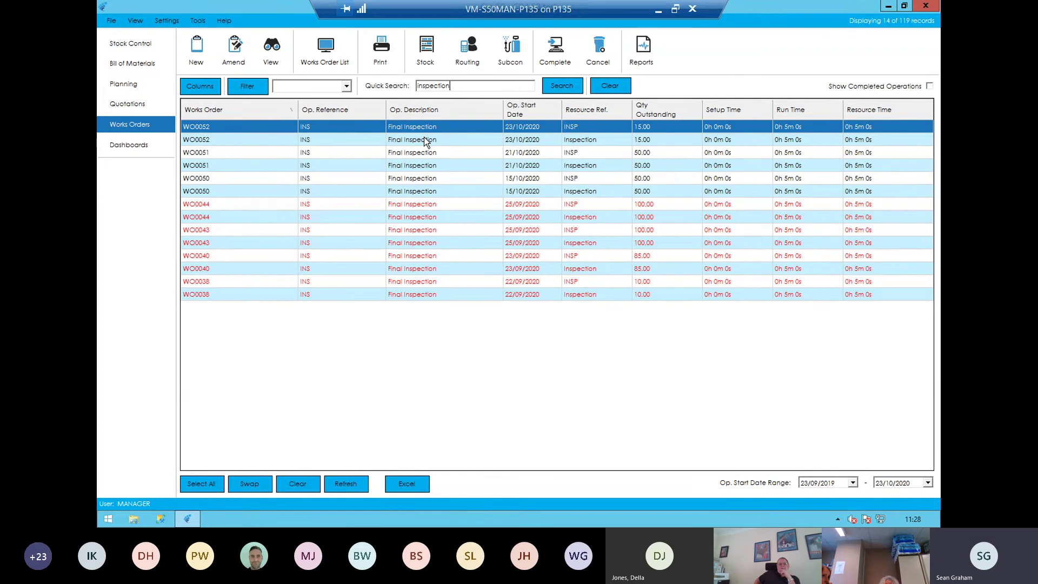
{"action": "left_click", "coordinate": [528, 111]}
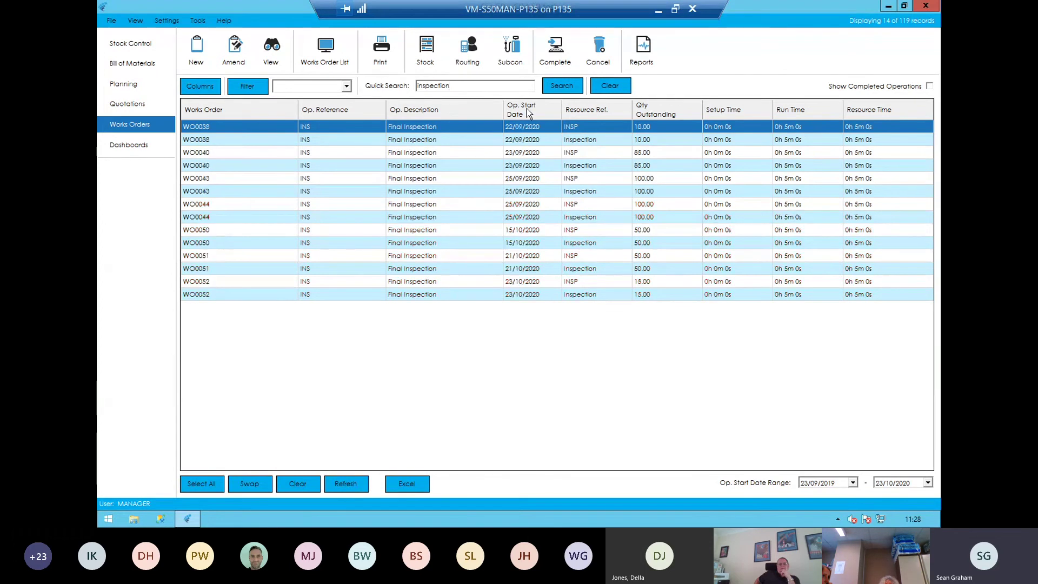
{"action": "left_click", "coordinate": [524, 142]}
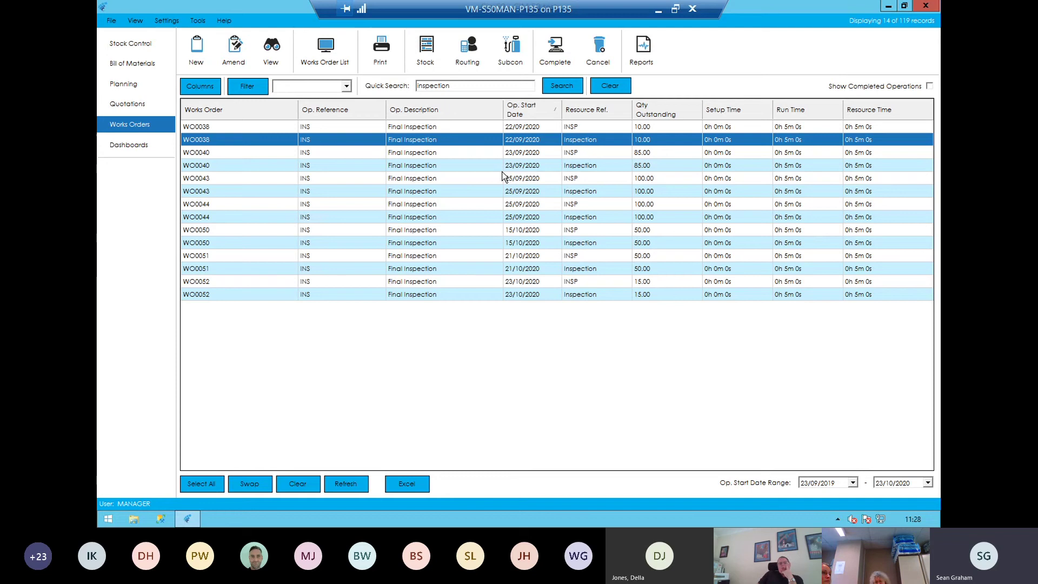
- Minimise the remote desktop session and advance the slide presentation to the Data Migration slide
{"action": "left_click", "coordinate": [658, 9]}
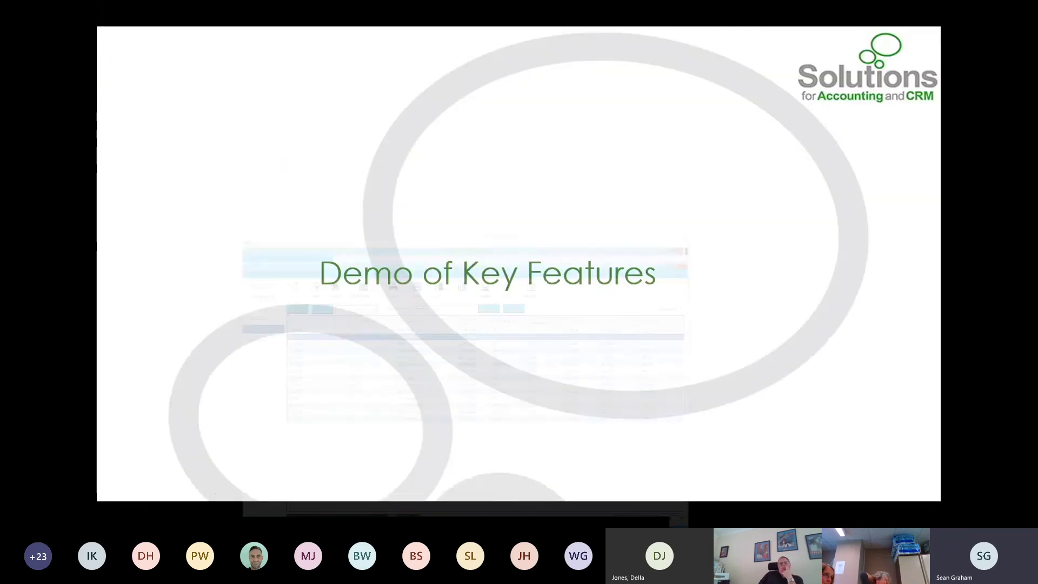
{"action": "left_click", "coordinate": [491, 199]}
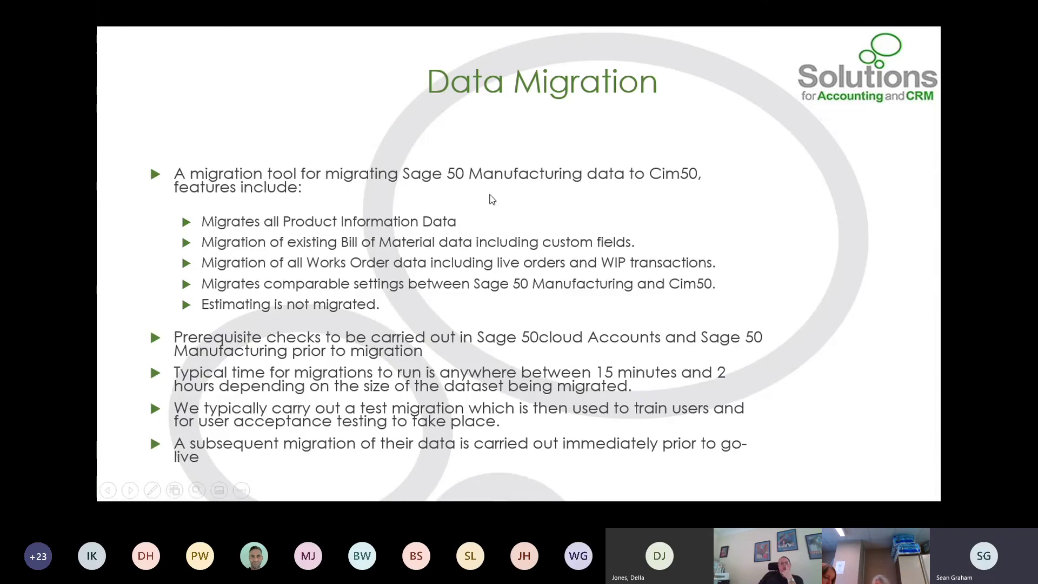